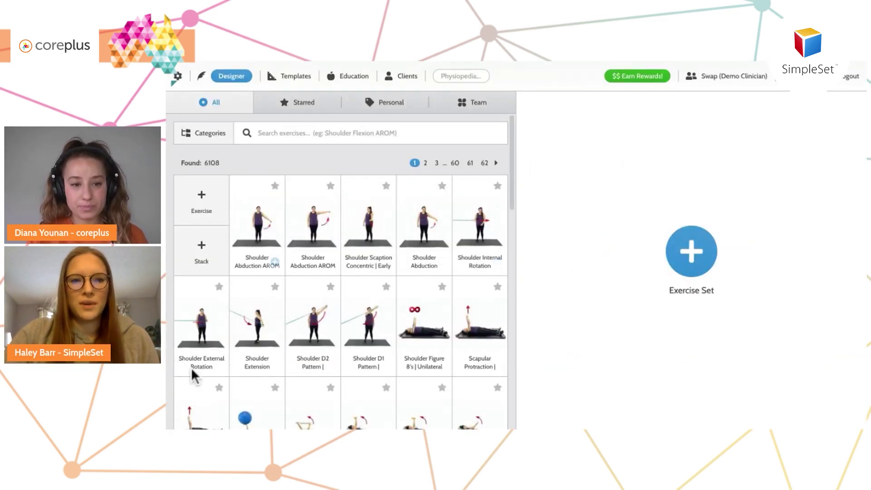
scroll(196, 272, down, 3)
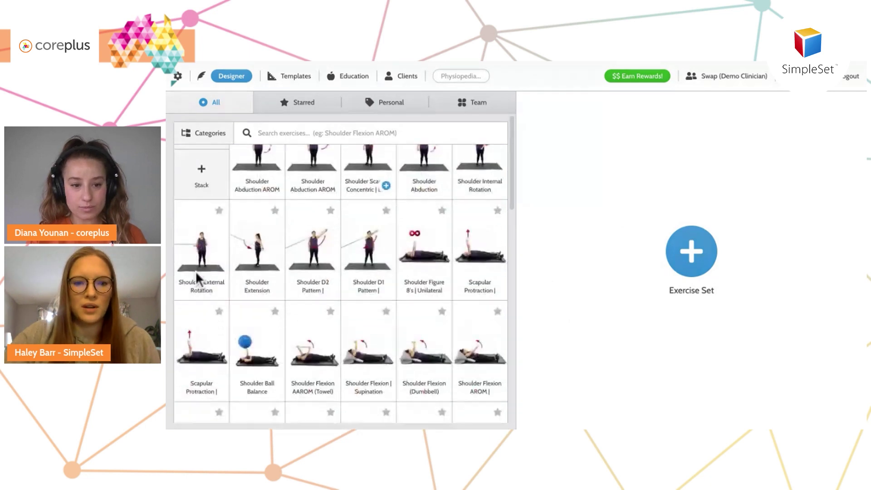
scroll(195, 271, down, 10)
scroll(195, 271, down, 2)
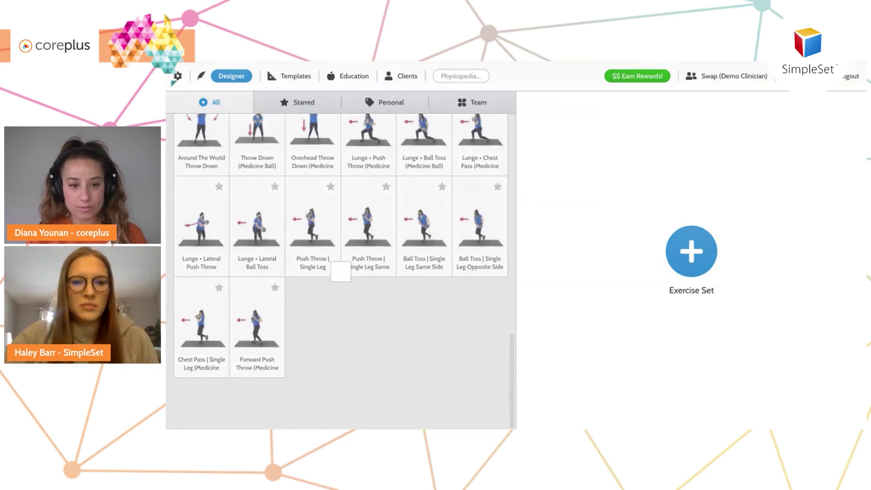
scroll(341, 271, up, 10)
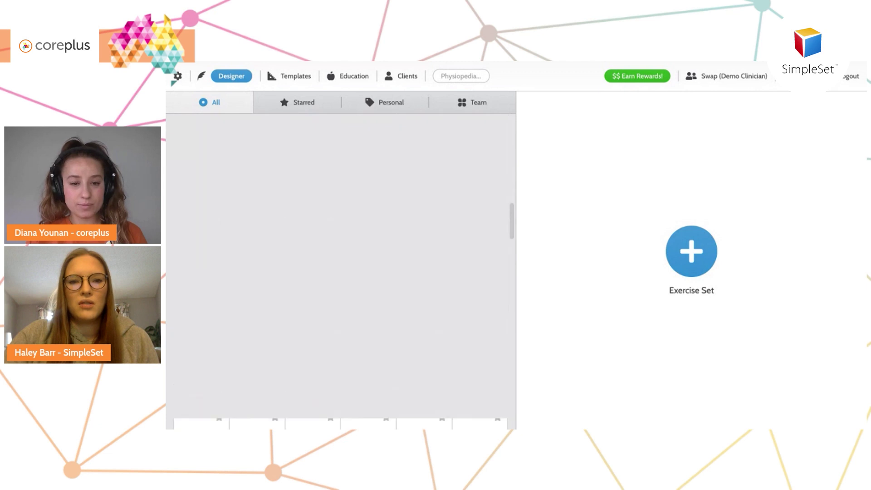
scroll(341, 271, up, 8)
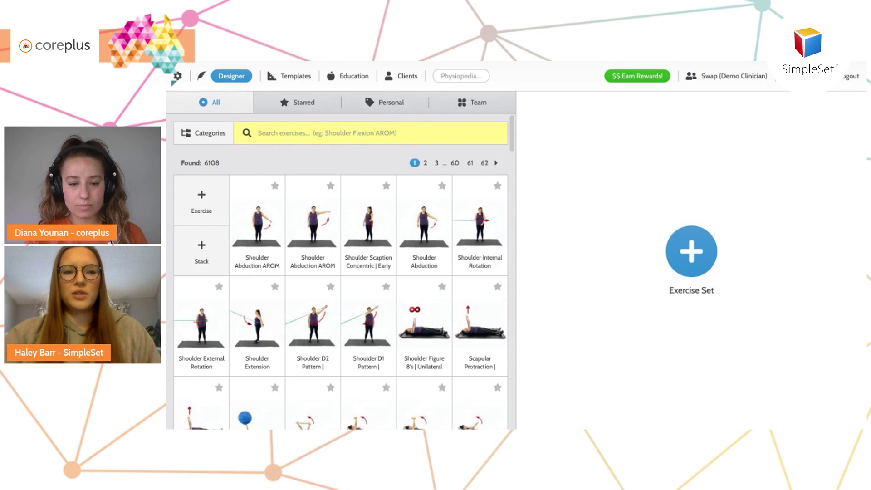
text(squat)
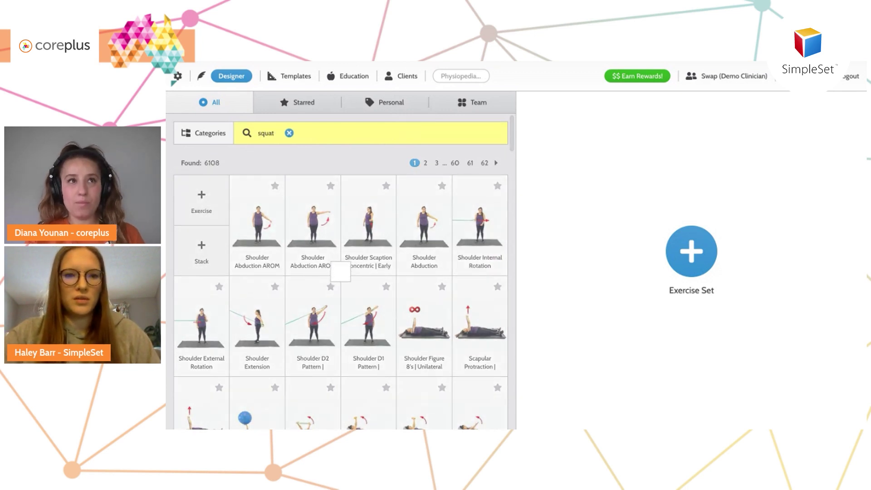
Run the library search for 'squat' exercises.
key(Return)
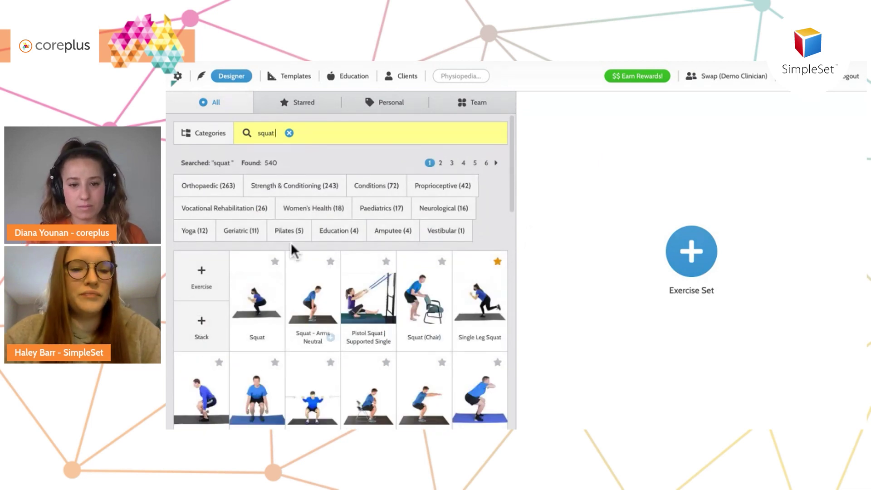
scroll(341, 225, down, 1)
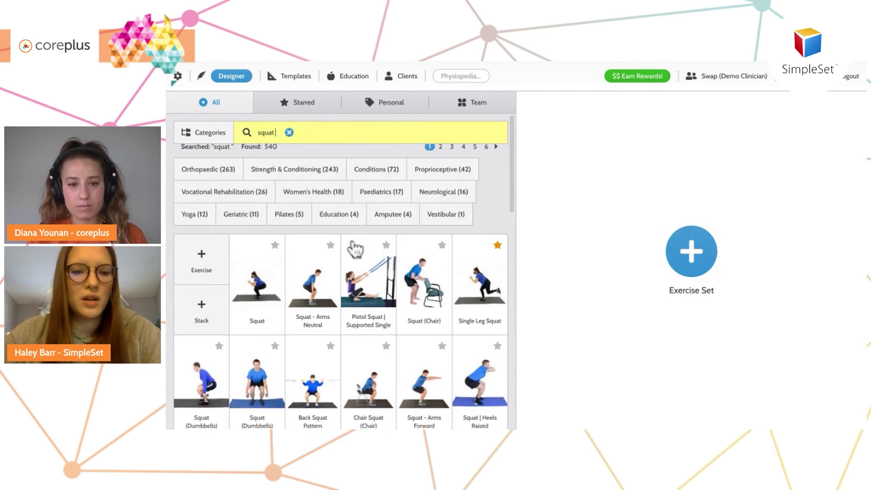
scroll(350, 249, down, 2)
scroll(354, 250, down, 1)
scroll(356, 250, down, 1)
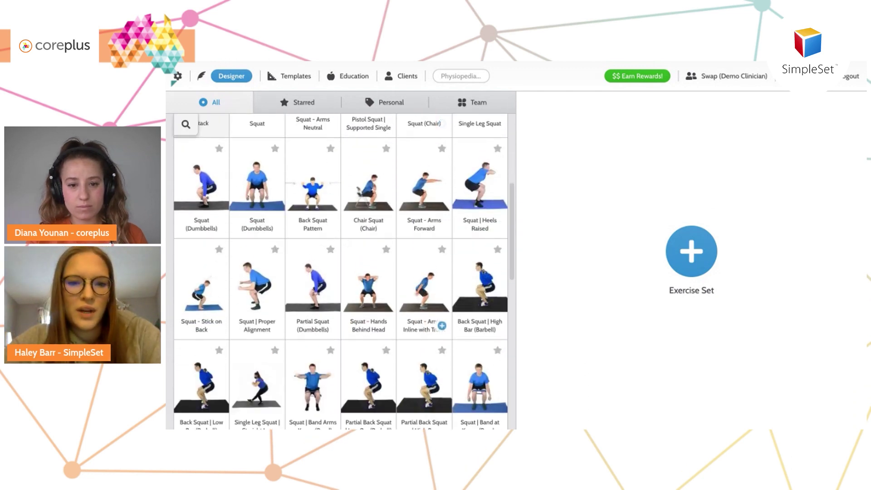
scroll(355, 250, down, 1)
scroll(356, 251, down, 1)
scroll(442, 235, down, 1)
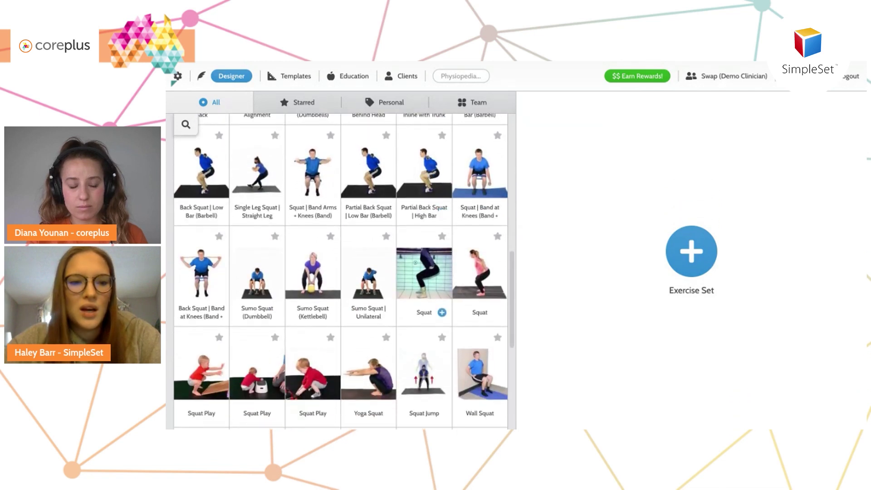
scroll(340, 272, up, 1)
scroll(341, 273, up, 1)
scroll(341, 273, up, 1)
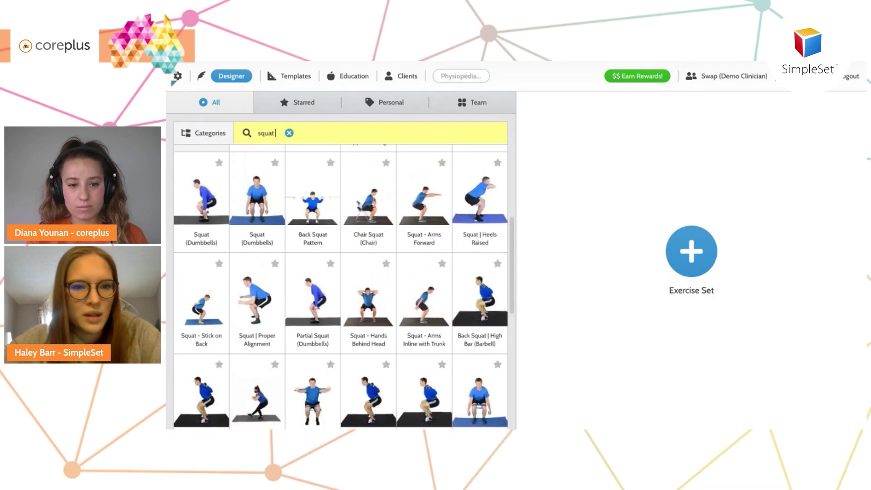
scroll(424, 327, up, 1)
scroll(424, 327, up, 1)
scroll(344, 286, up, 1)
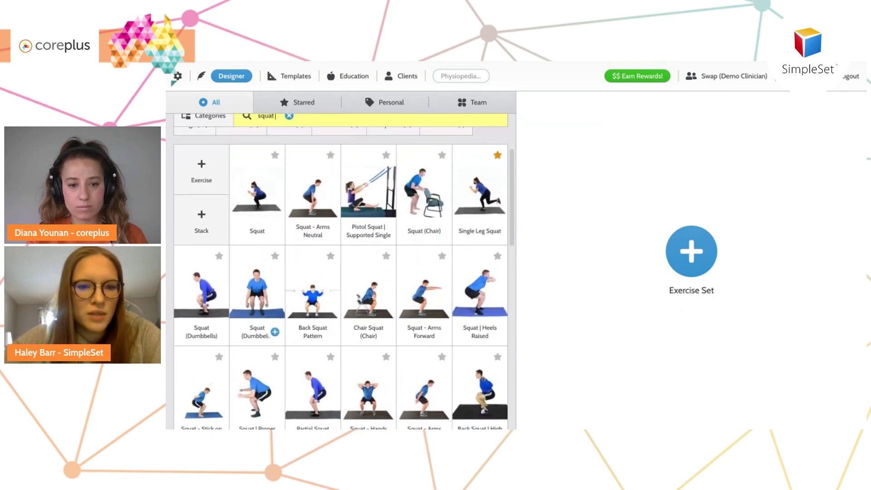
Add Squat (Dumbbells) to a new set and shorten its name to 'Squat'.
drag(257, 293, 678, 245)
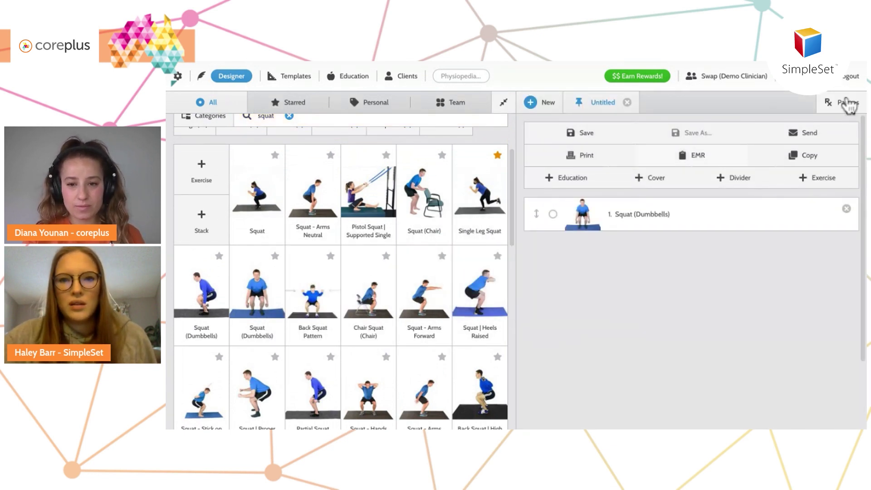
click(817, 216)
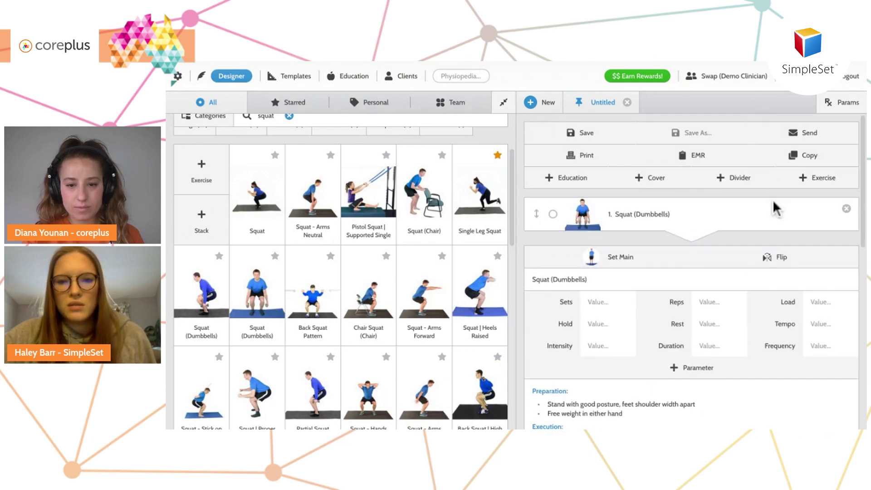
scroll(776, 183, down, 2)
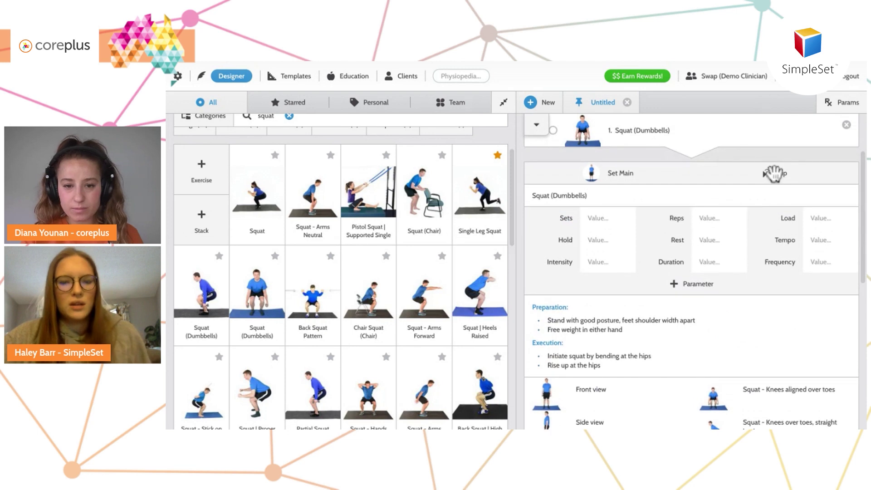
scroll(778, 183, up, 2)
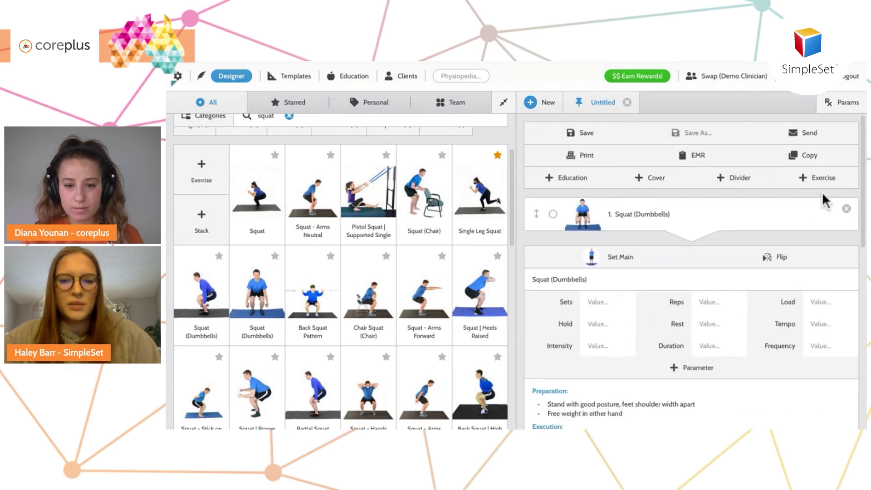
scroll(824, 194, down, 5)
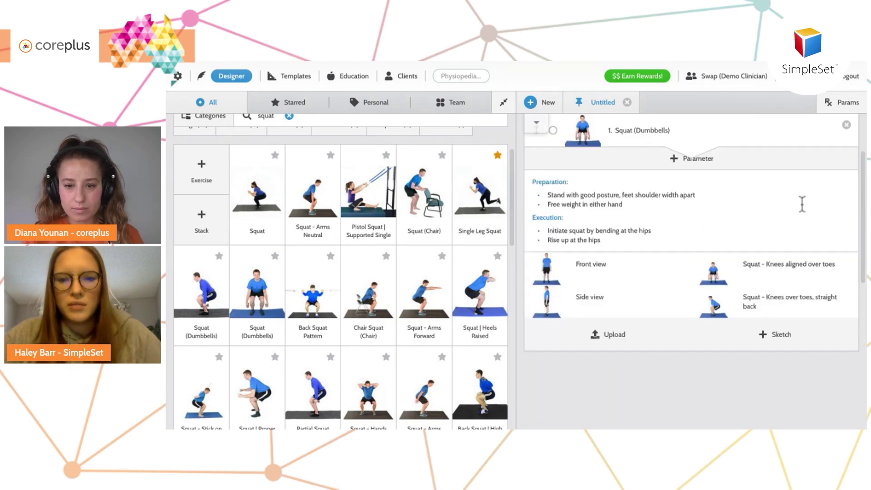
scroll(802, 205, up, 3)
click(665, 147)
key(BackSpace)
key(BackSpace)
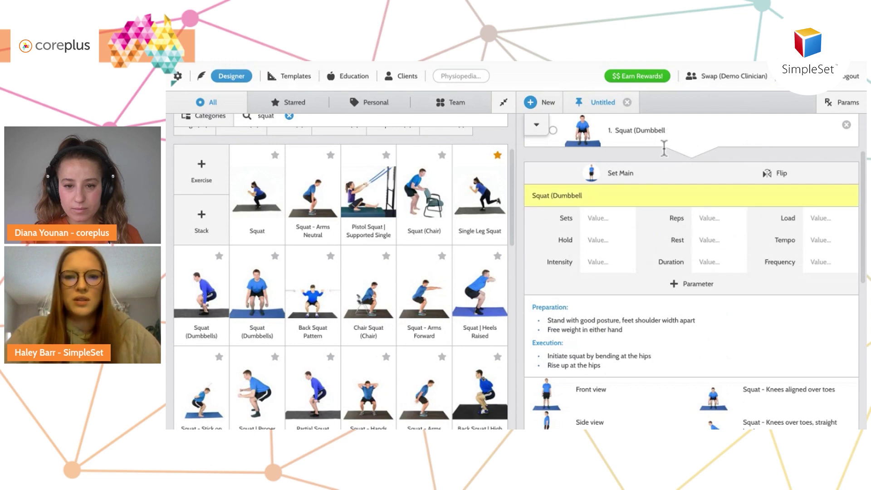
key(BackSpace)
key(BackSpace)
key(BackSpace)
key(BackSpace)
key(BackSpace)
key(BackSpace)
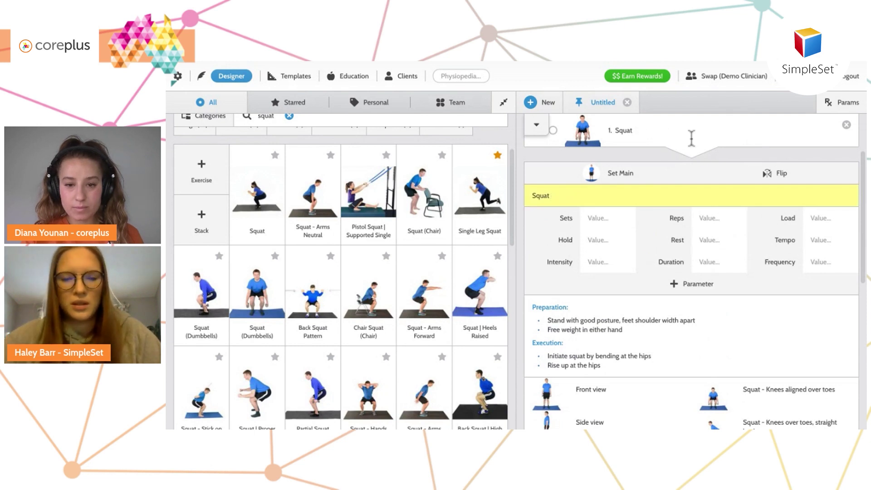
scroll(759, 203, up, 1)
Enter 3 sets, 10 reps and body-weight load for the Squat.
key(Tab)
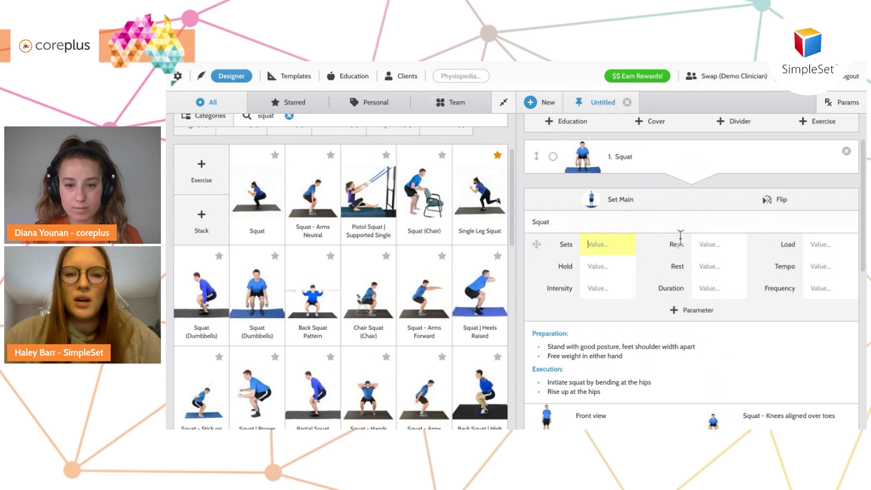
text(3)
key(Tab)
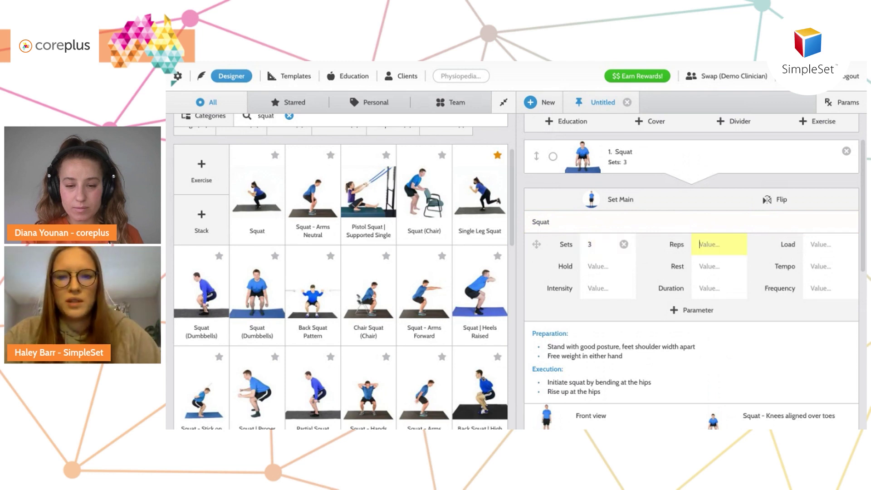
text(10)
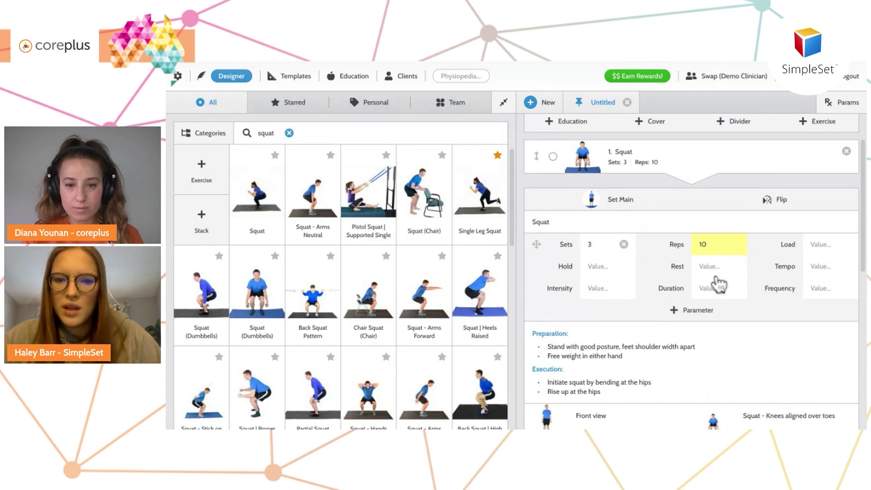
key(Tab)
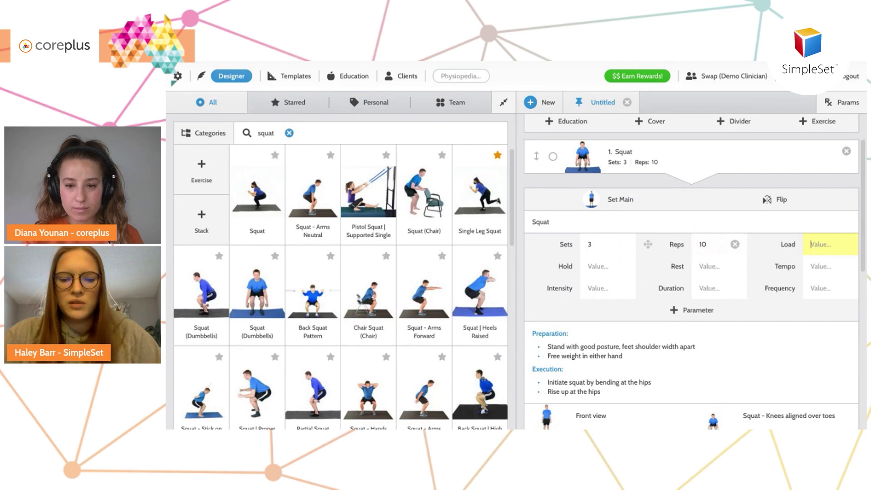
text(8)
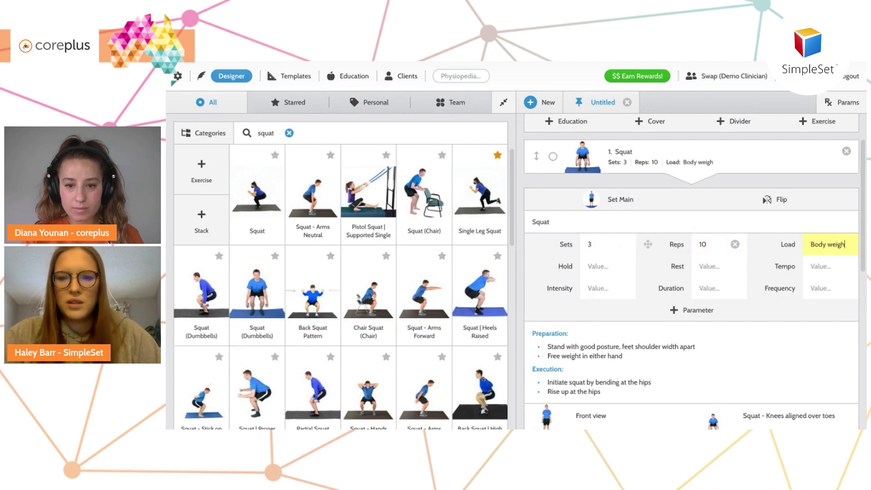
text(t)
scroll(692, 273, down, 1)
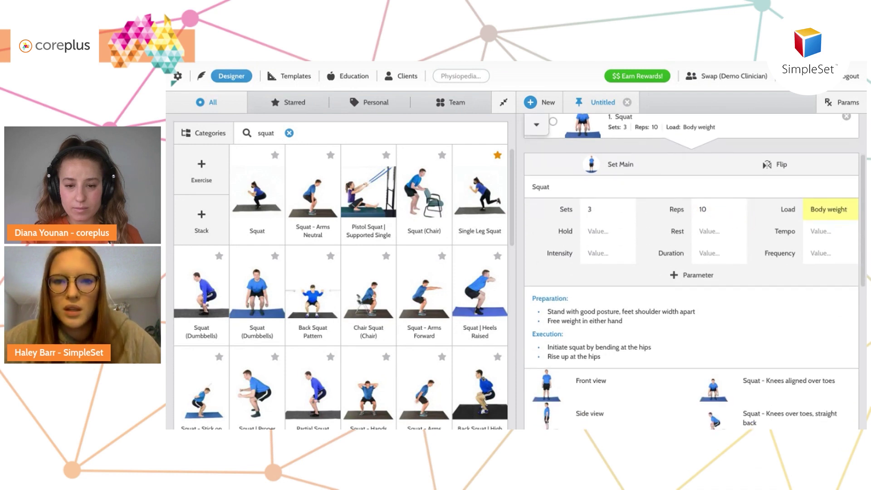
scroll(666, 259, down, 2)
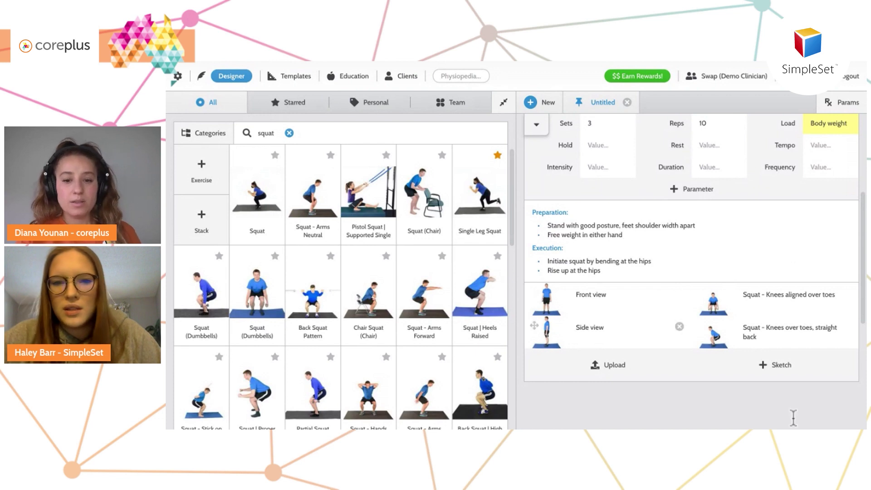
Return to the set overview and collapse the Squat entry to its summary.
click(608, 97)
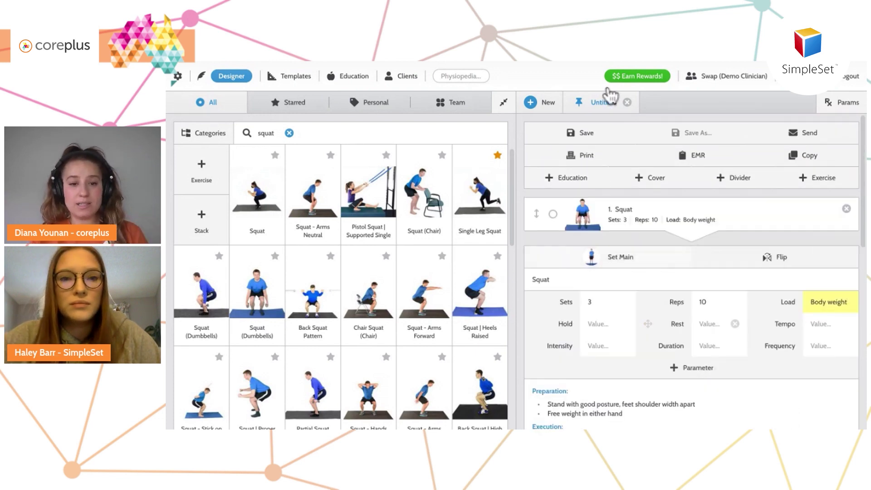
click(700, 170)
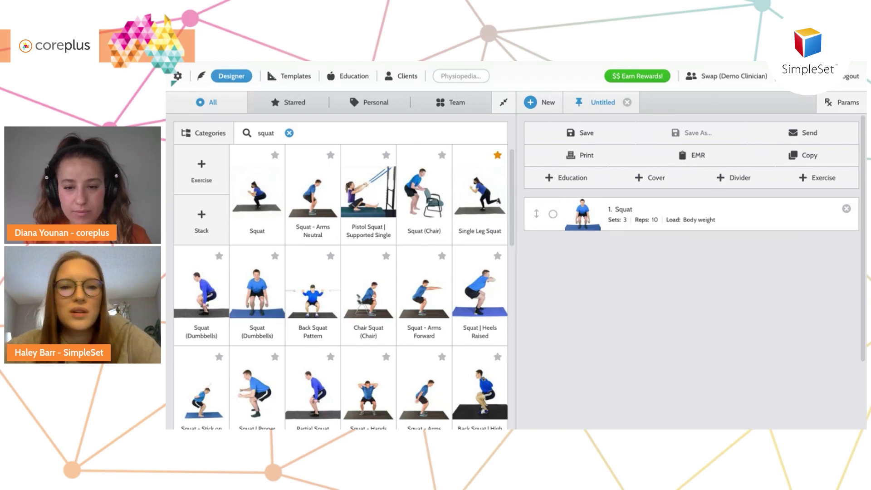
scroll(245, 185, up, 3)
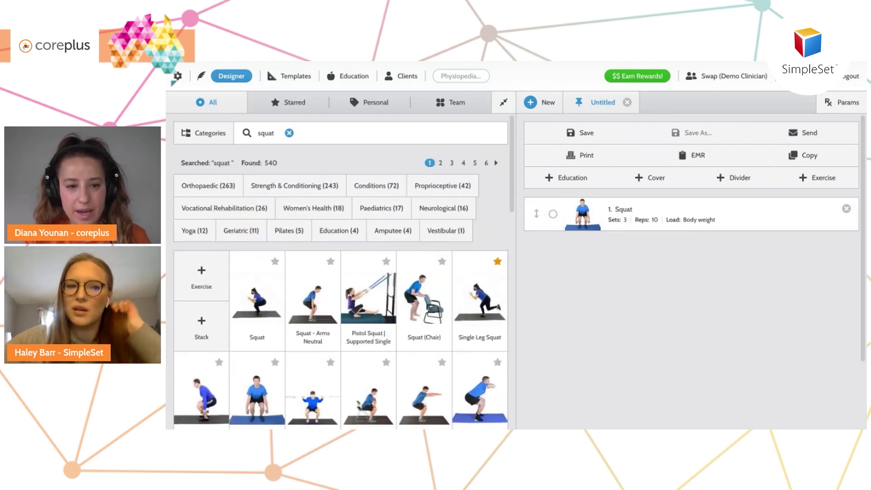
Clear the squat search and search 'hamstring stretch', then 'hamstring stretch belt'.
click(289, 132)
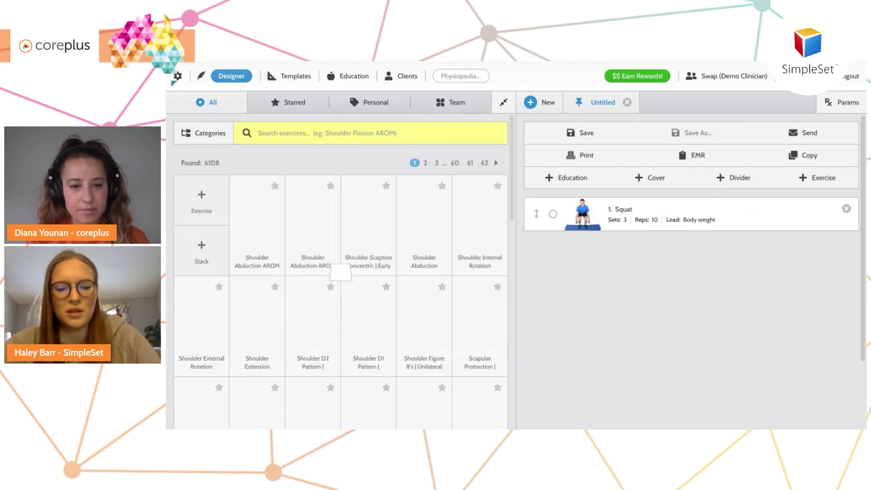
text(hamst)
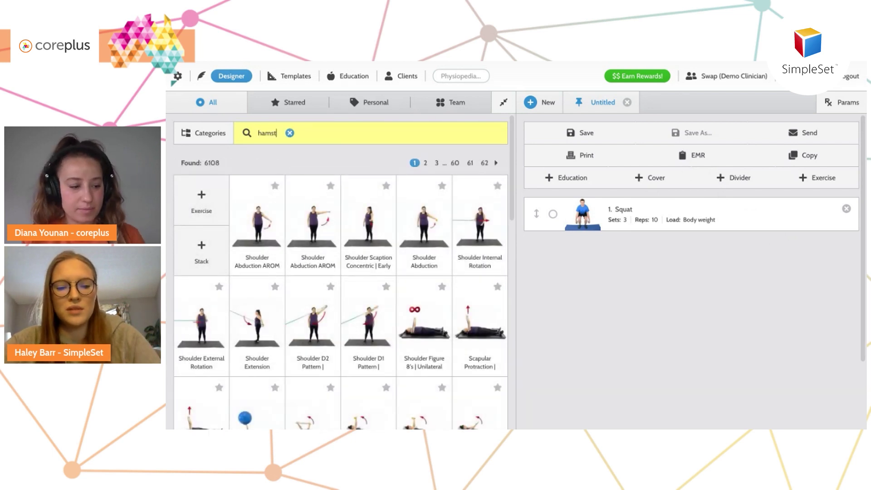
text(ring stretch)
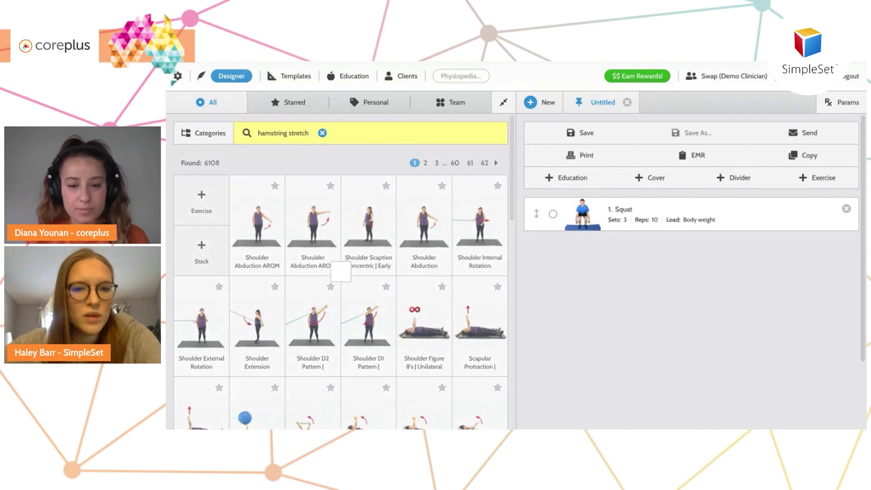
key(Return)
scroll(341, 286, down, 3)
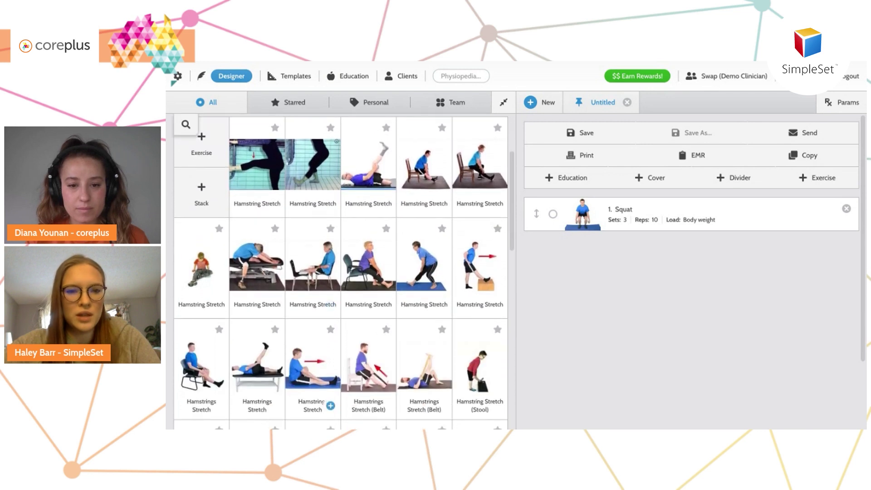
scroll(327, 382, up, 3)
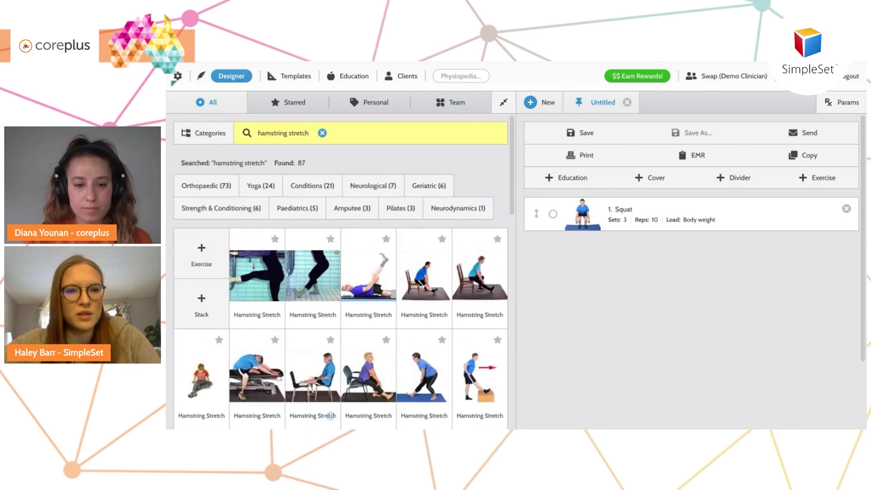
text( belt)
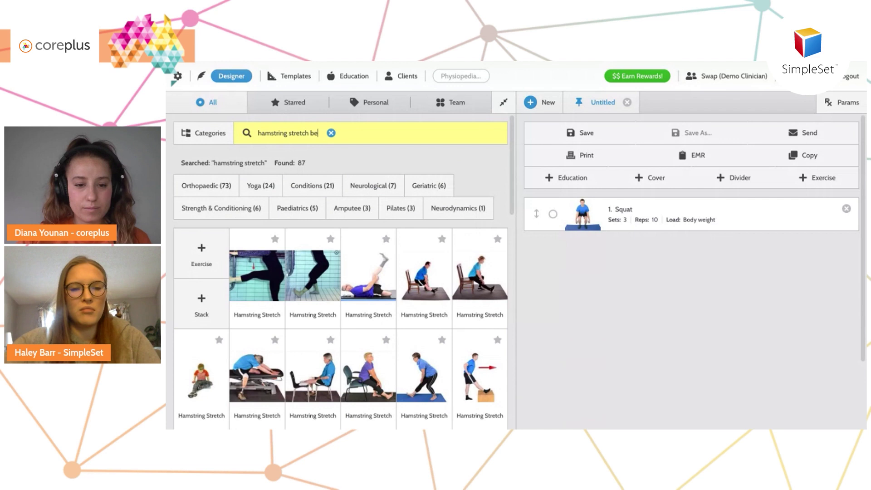
key(Return)
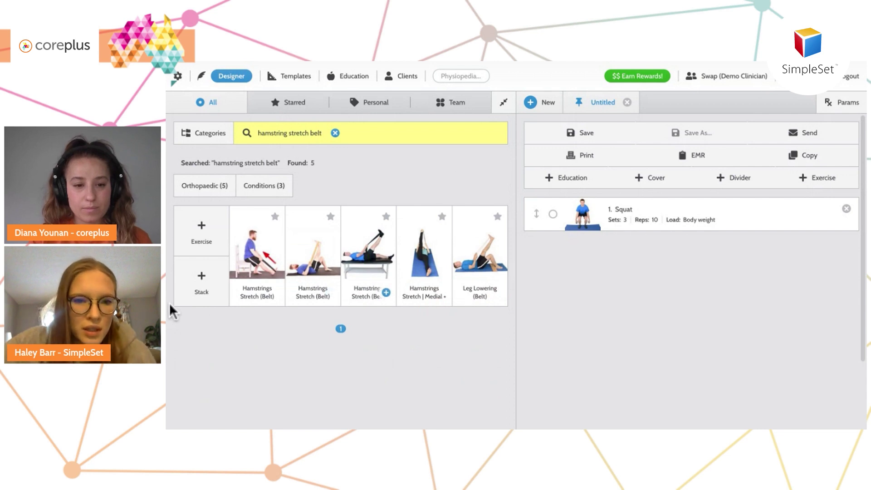
Add the first Hamstrings Stretch (Belt) to the set with a 30-second hold.
drag(275, 293, 671, 365)
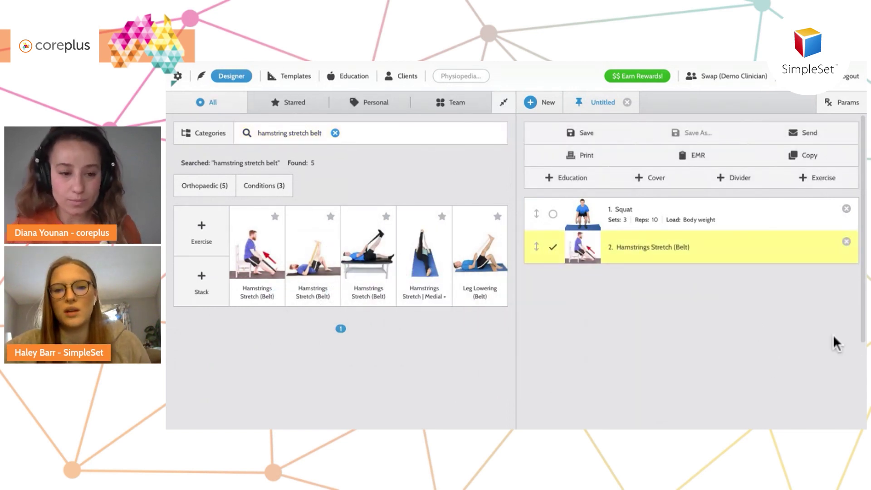
click(815, 258)
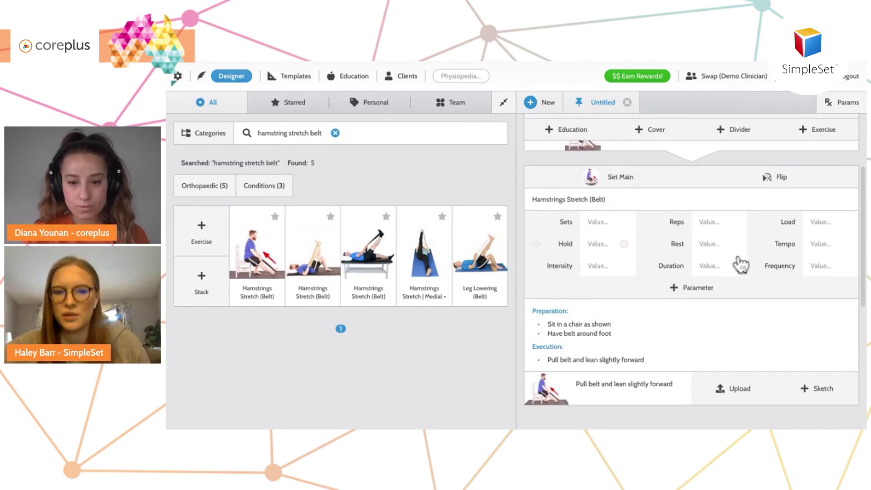
click(676, 244)
text(30 second)
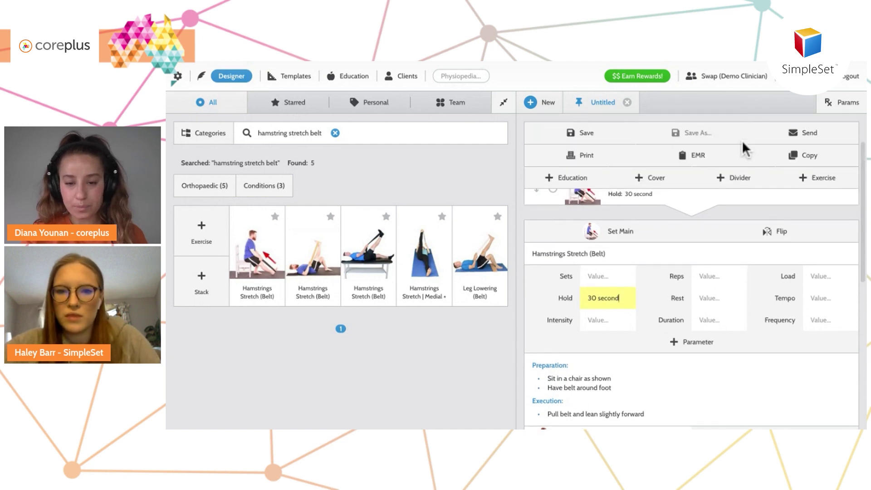
click(745, 150)
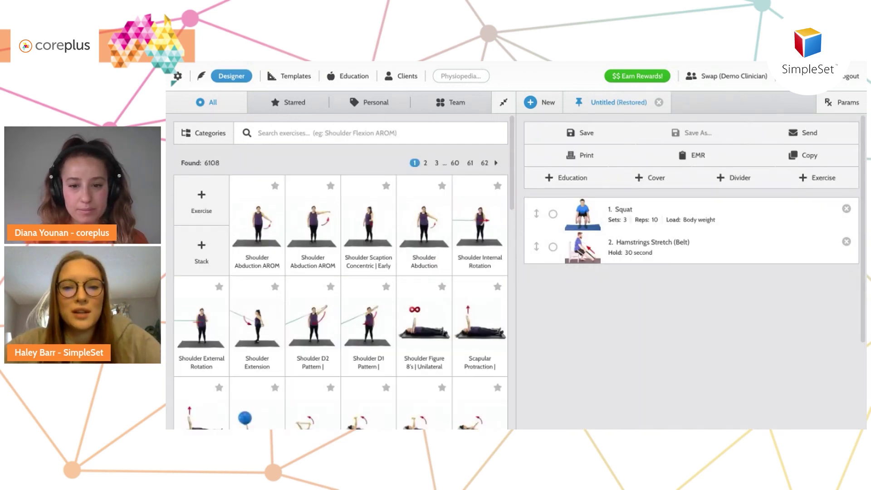
Save the set as a personal template named 'Squat program'.
click(581, 133)
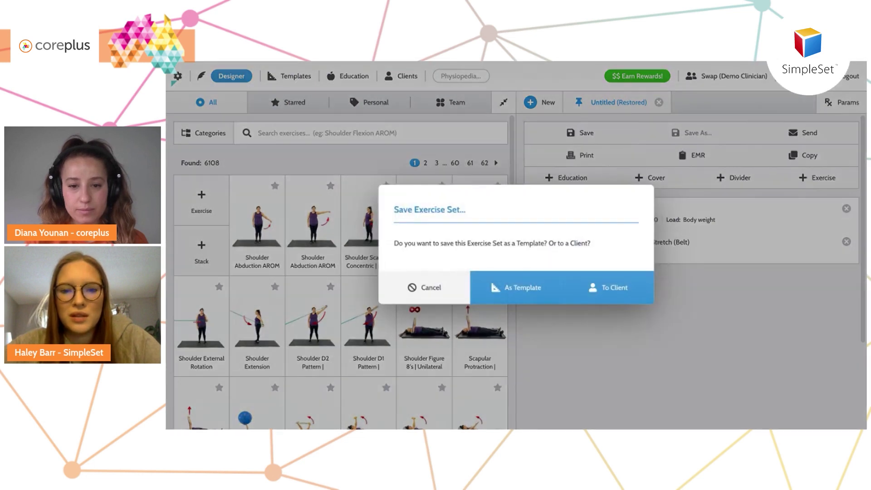
click(516, 286)
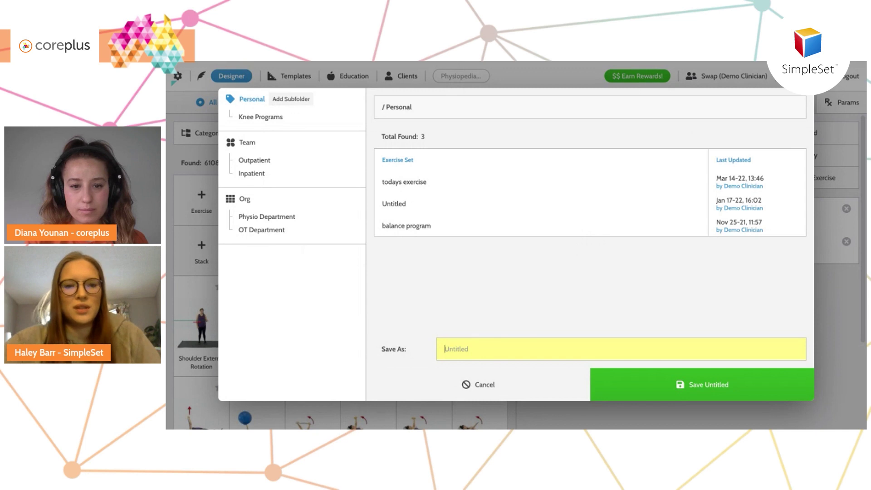
text(S)
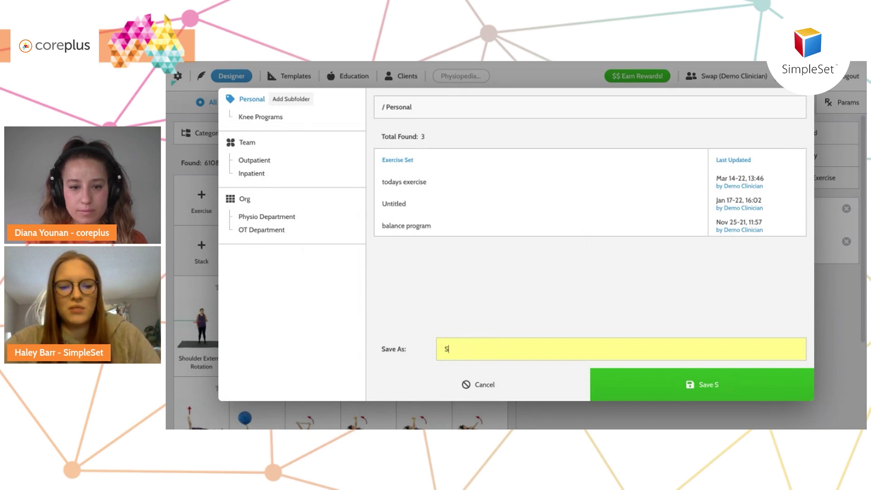
text(quat prog)
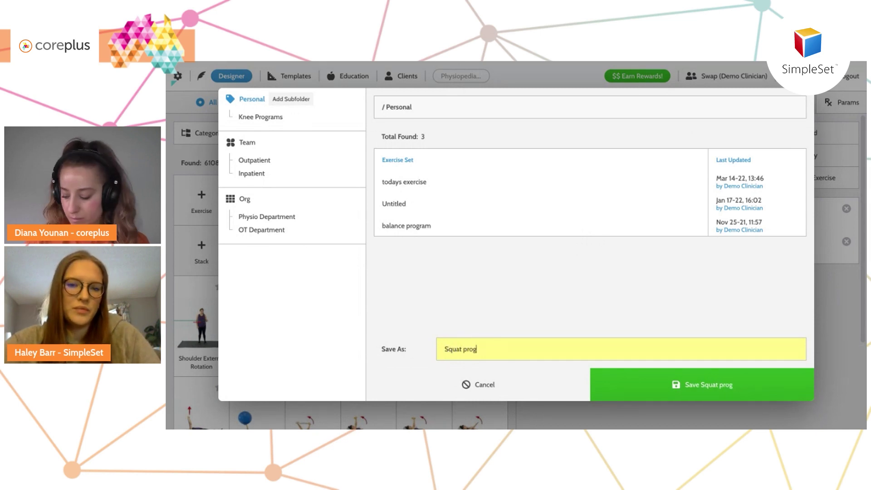
text(ram)
key(Return)
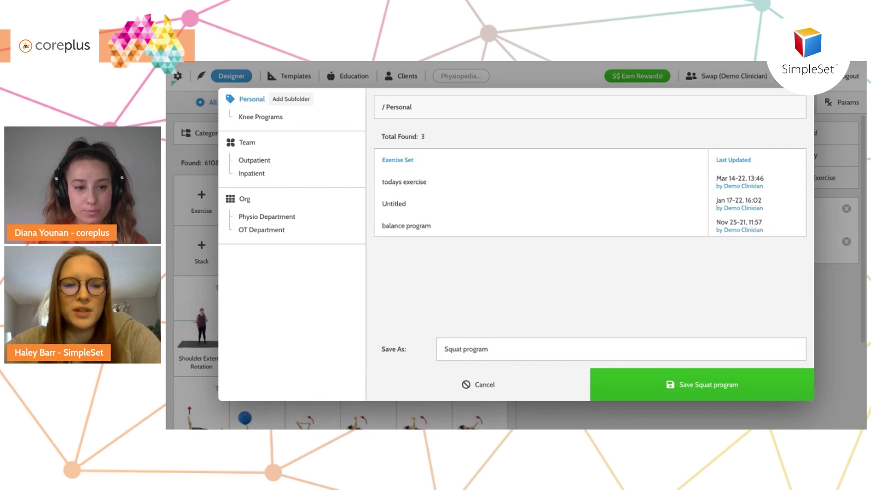
key(Return)
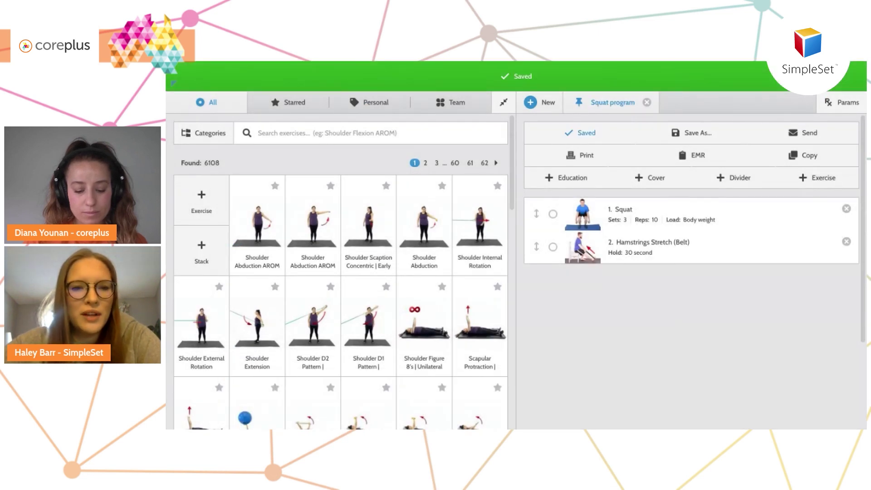
Browse all saved exercise sets and load Squat program into the designer.
click(288, 76)
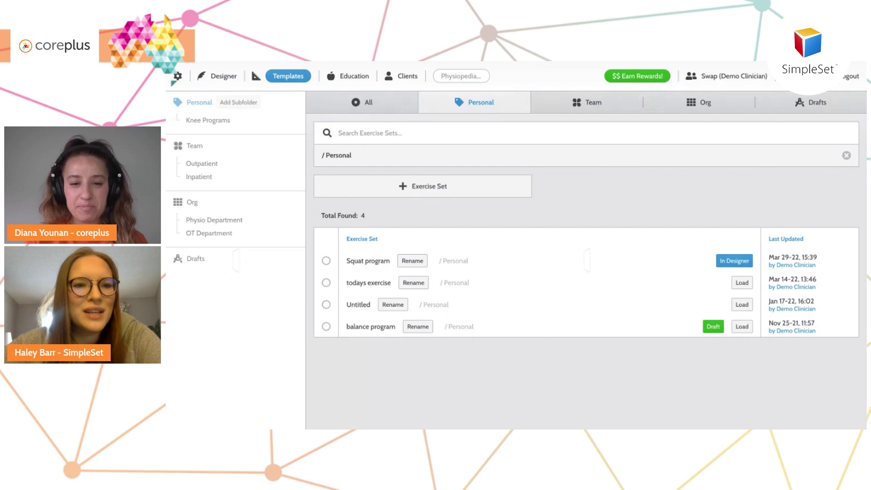
click(368, 102)
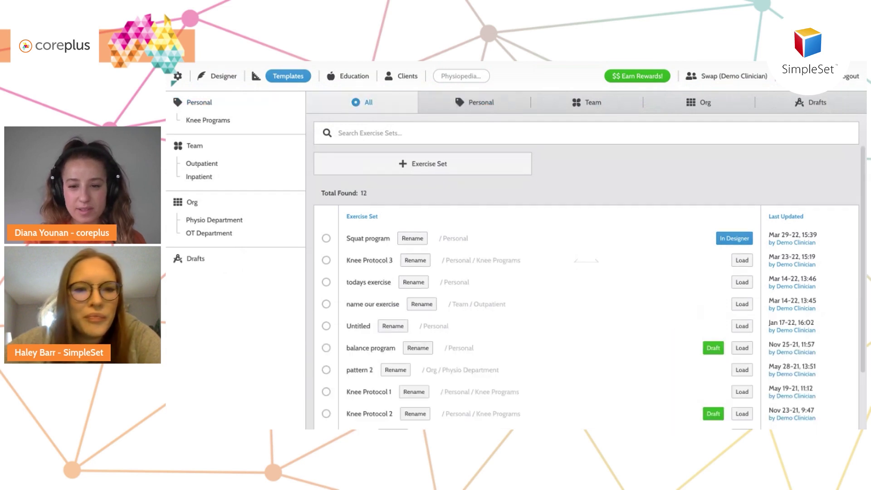
click(326, 238)
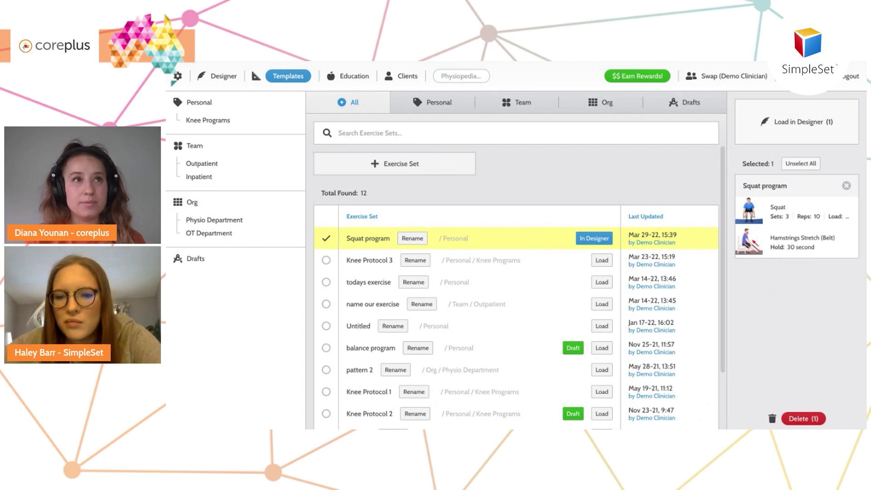
click(758, 107)
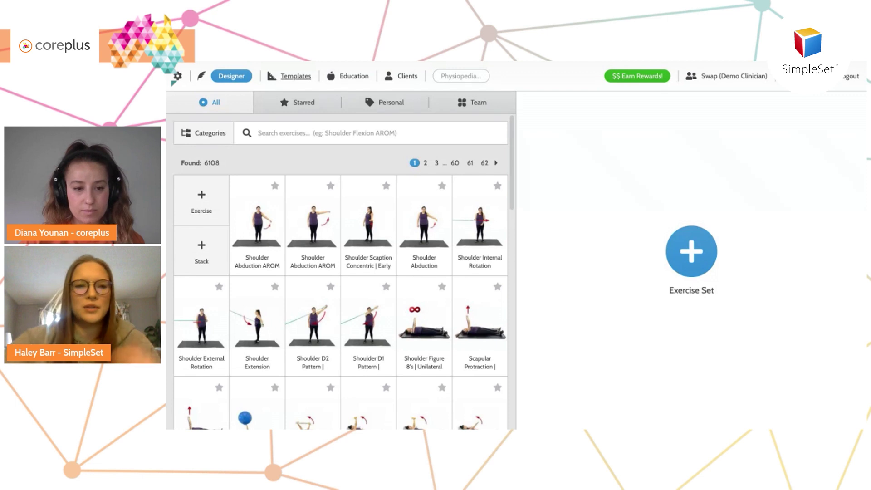
Show only Personal templates and load Squat program again.
click(287, 75)
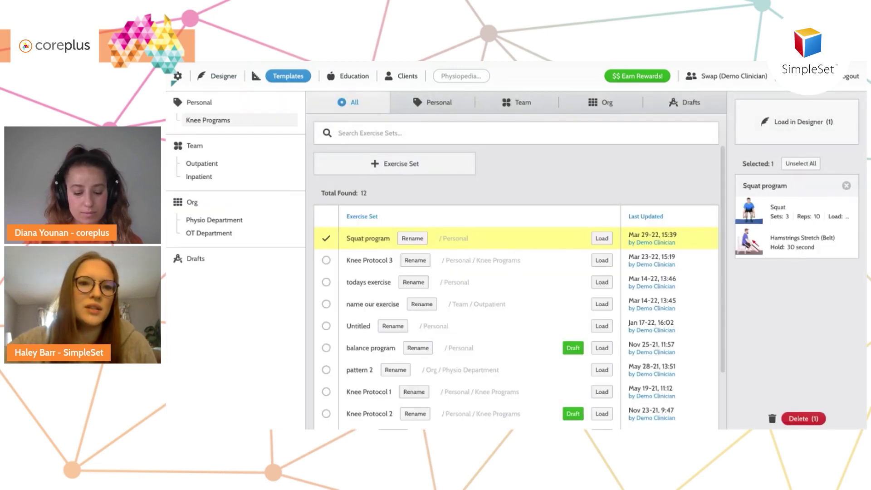
click(199, 102)
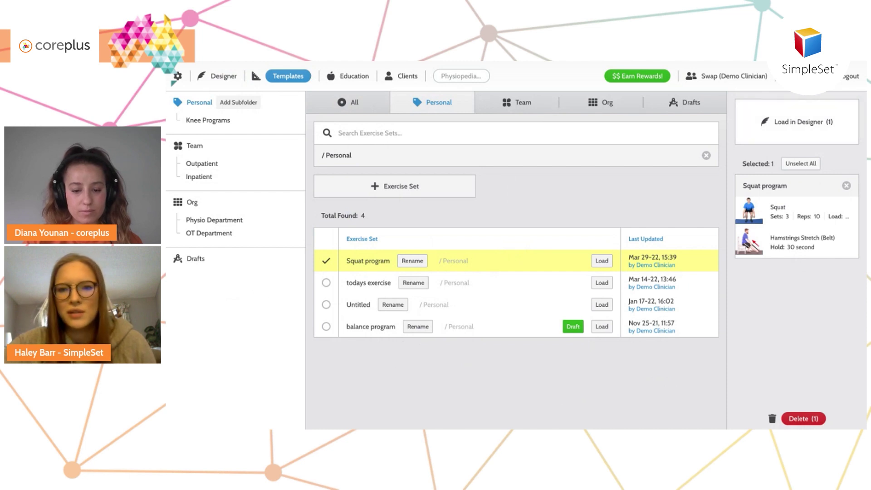
click(602, 261)
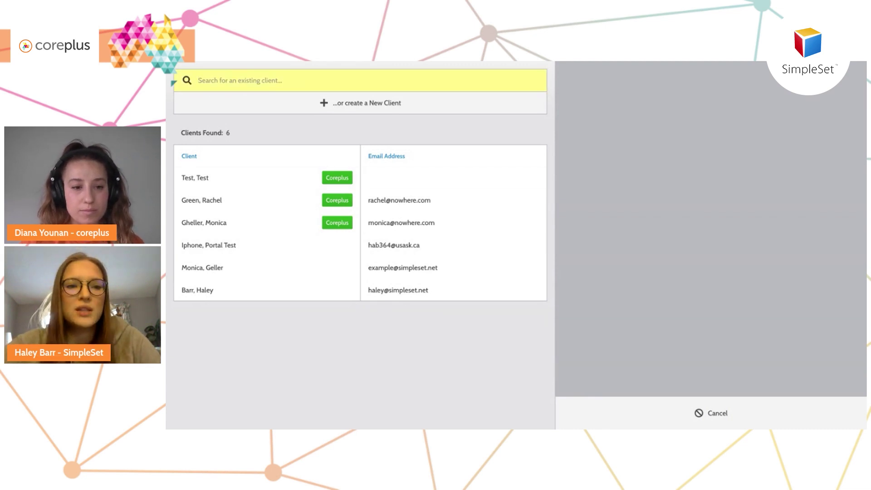
Start creating a new client for the send, then dismiss the Add Client form.
click(361, 103)
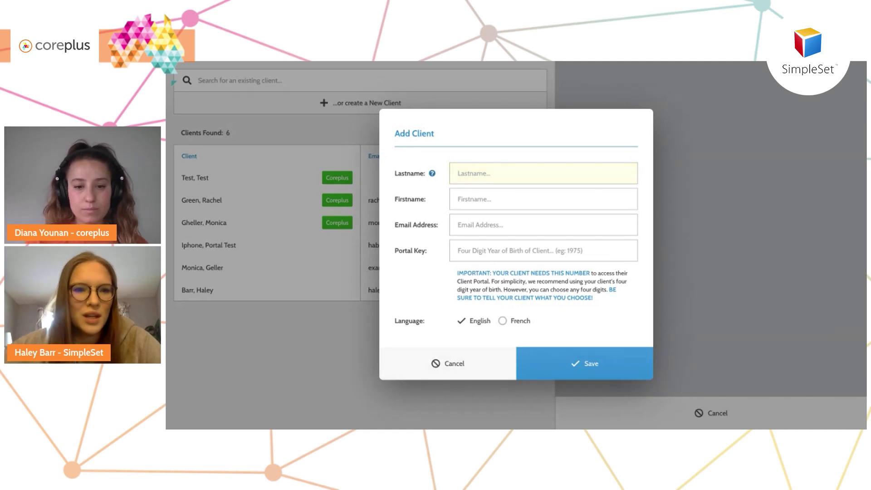
key(Escape)
Pick the Test client, close its editor, choose Rachel Green and send the Squat program.
click(222, 179)
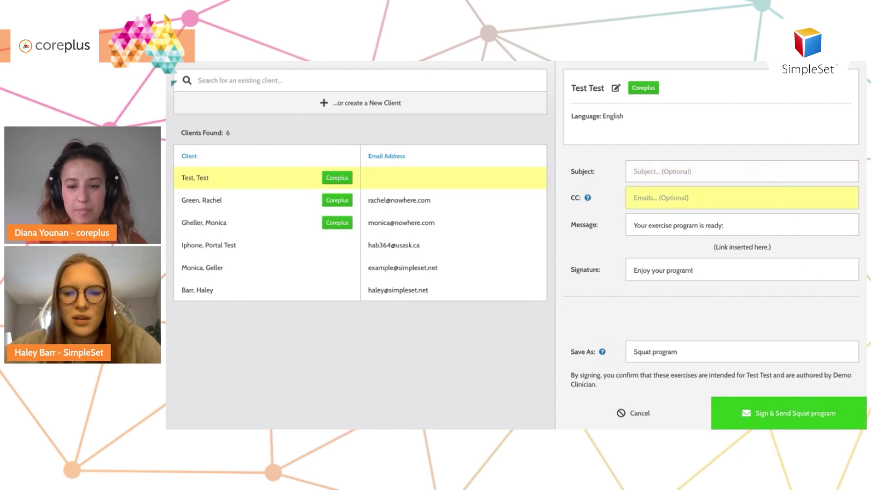
key(Return)
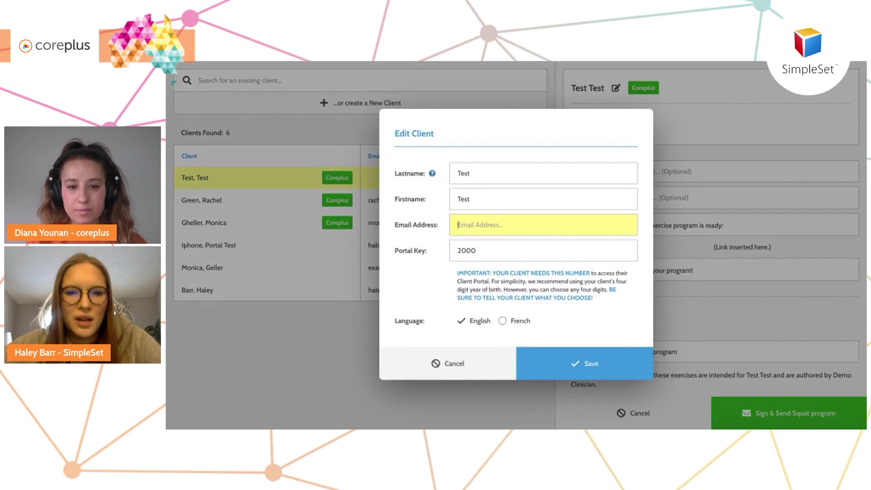
click(492, 412)
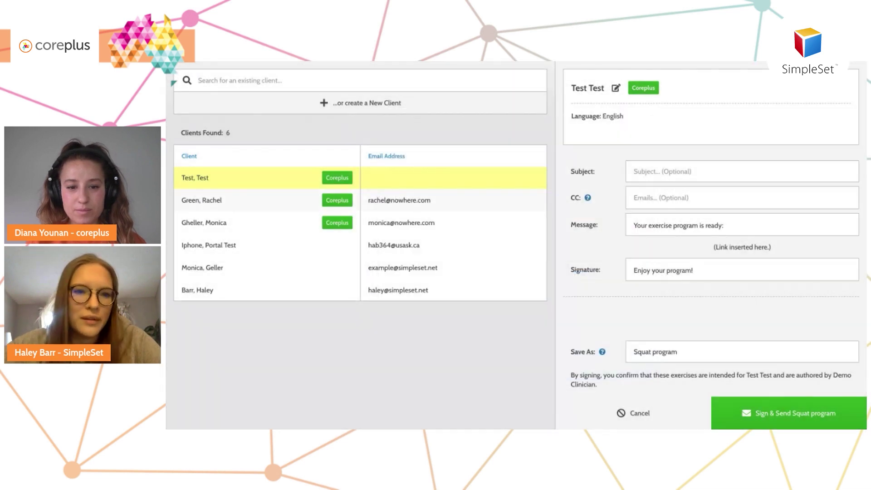
key(Down)
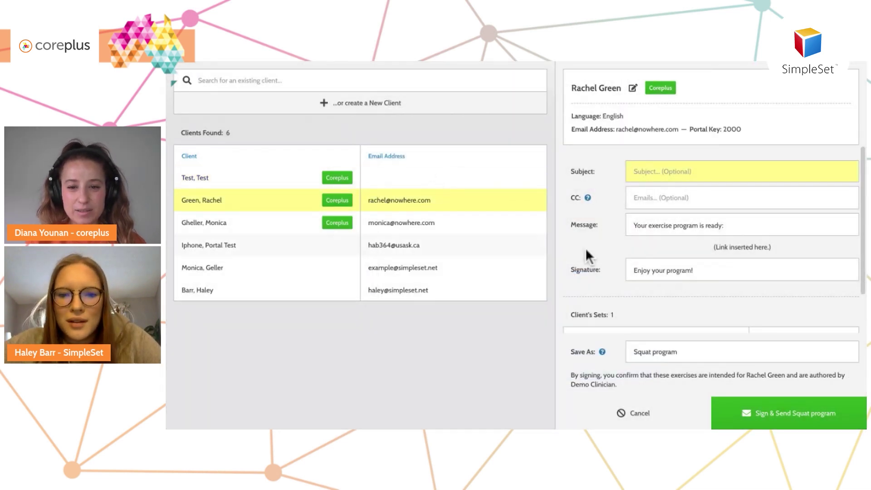
key(Return)
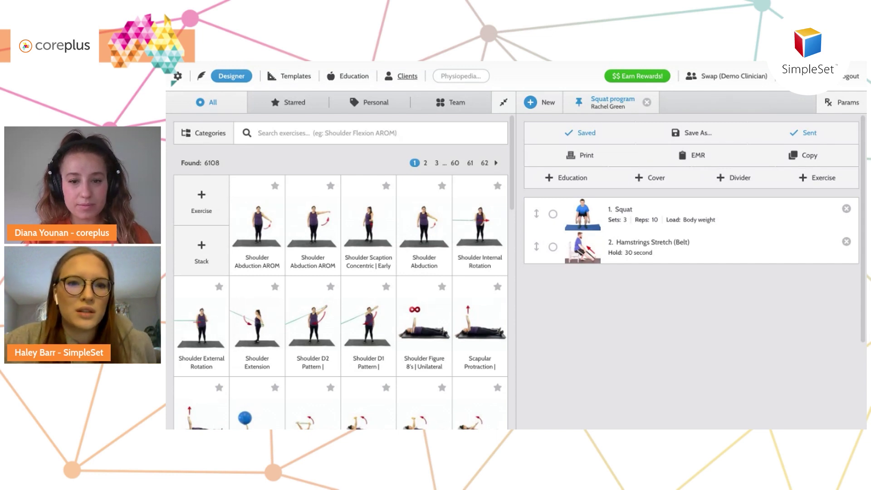
Review Rachel Green, Monica Gheller and Portal Test Iphone in Clients, returning to Rachel Green.
click(407, 76)
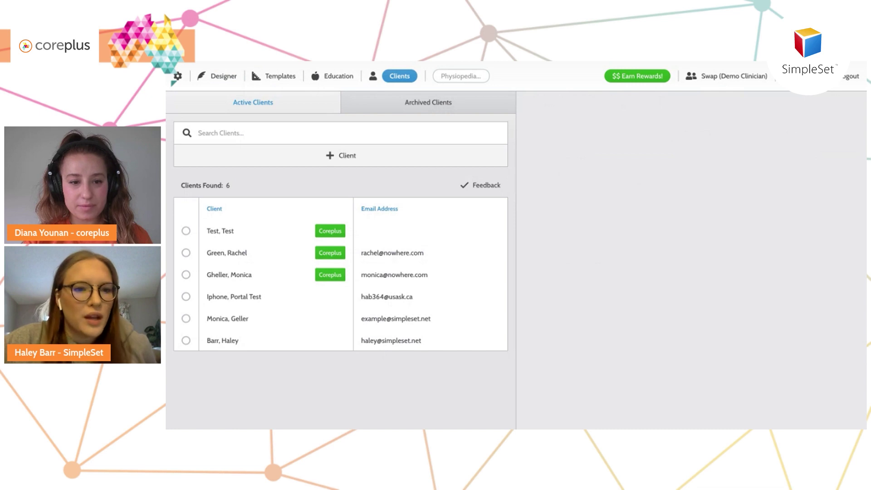
click(227, 253)
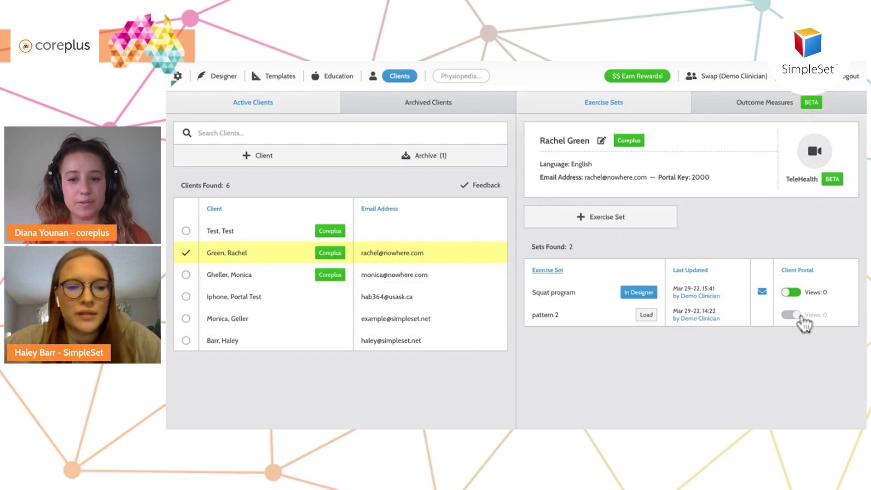
click(385, 274)
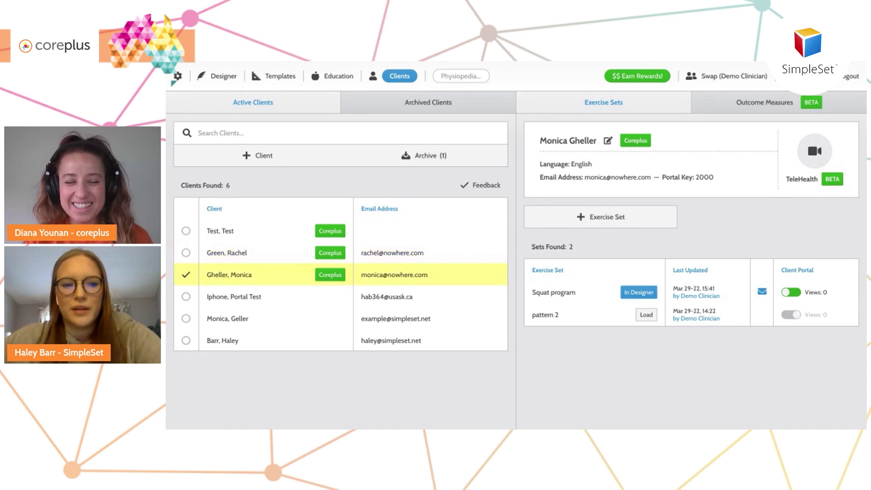
click(272, 296)
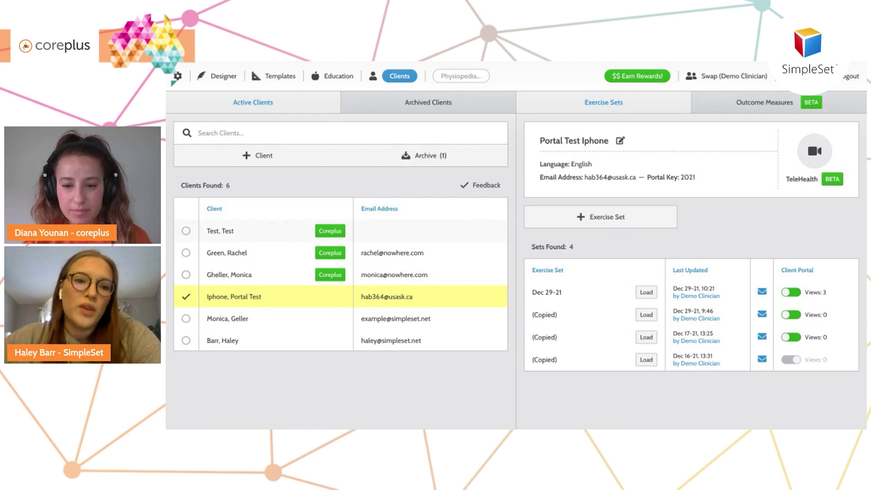
click(272, 252)
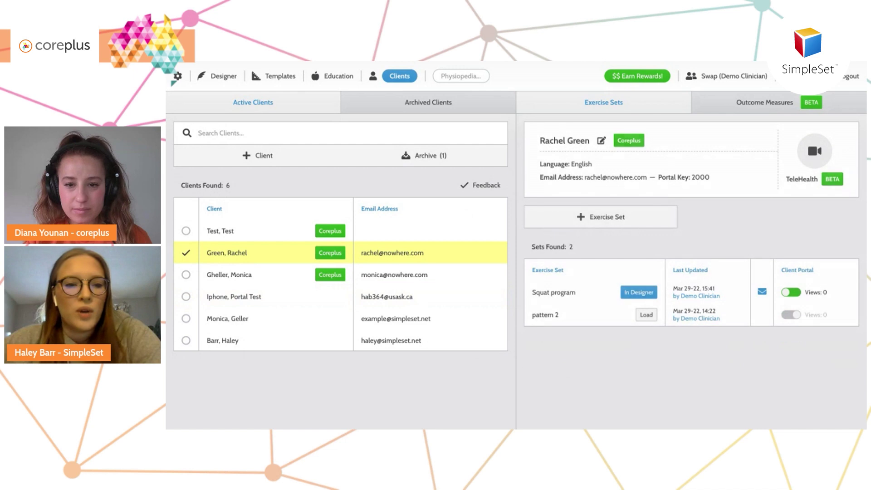
Check the Archived Clients list and return to Active Clients.
click(429, 103)
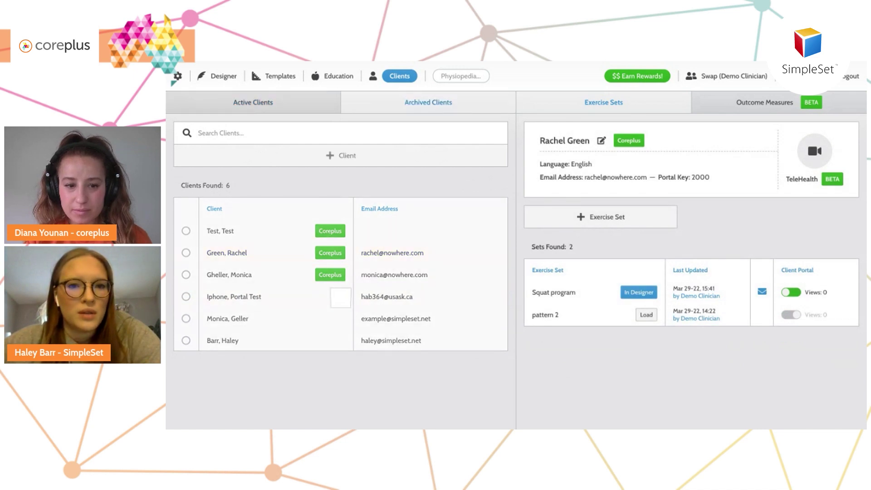
scroll(171, 412, down, 2)
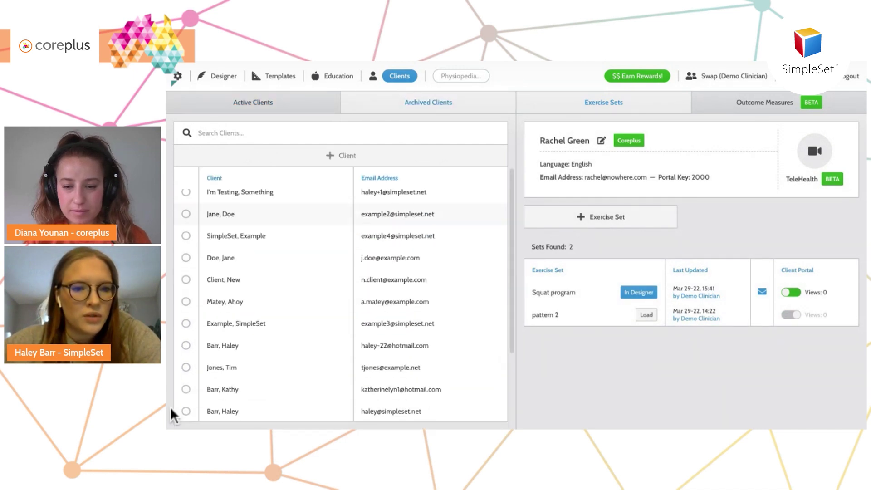
scroll(171, 413, up, 2)
click(253, 103)
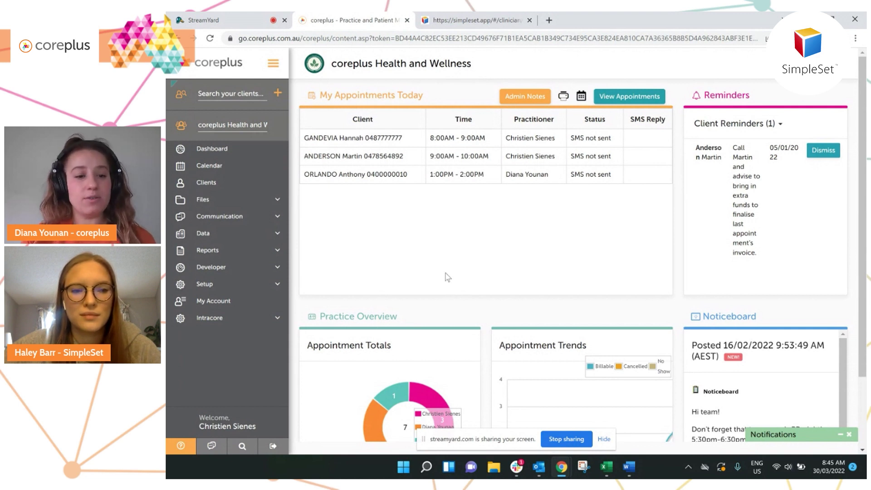
Reach the SimpleSet add-on under Setup > Add Ons and highlight its access token.
click(273, 286)
click(231, 301)
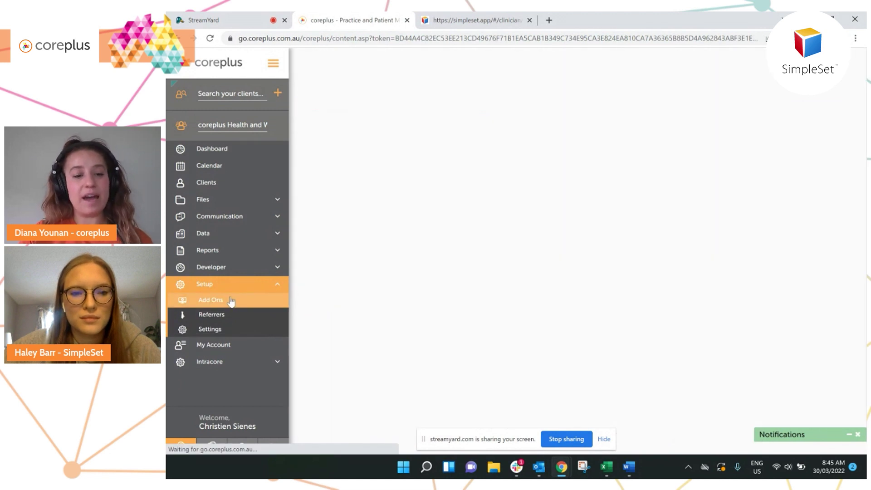
scroll(851, 248, down, 1)
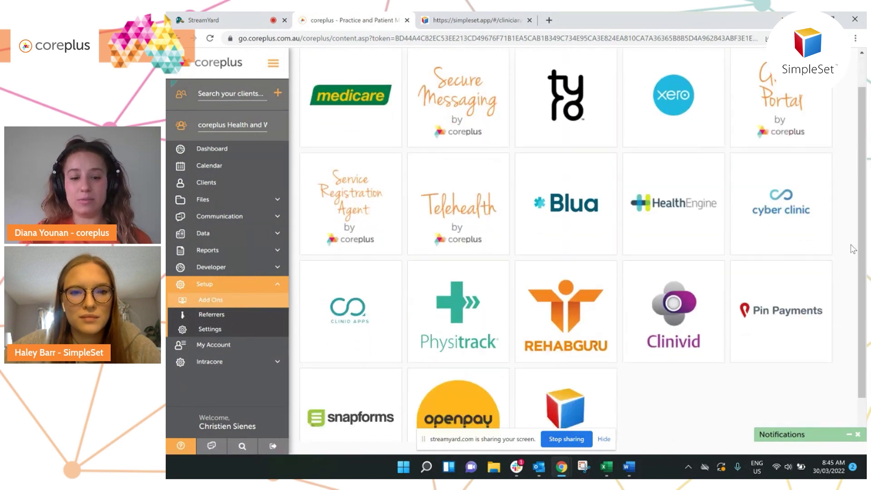
scroll(853, 249, down, 1)
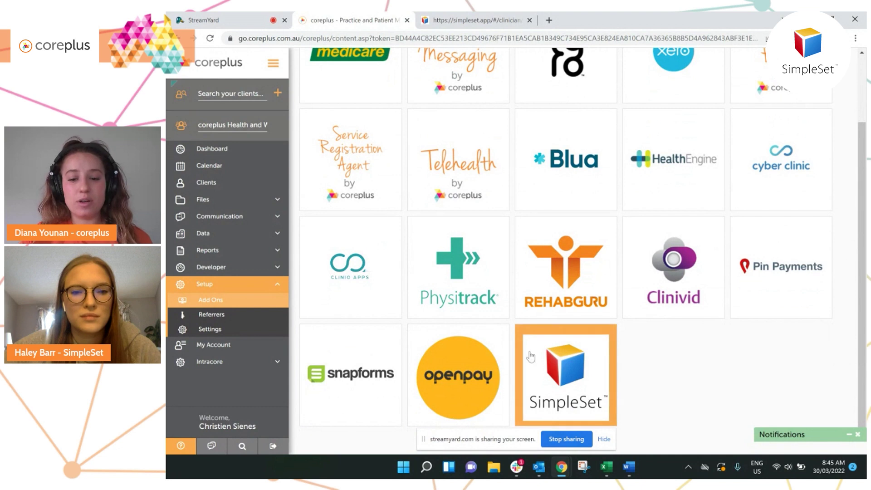
click(581, 382)
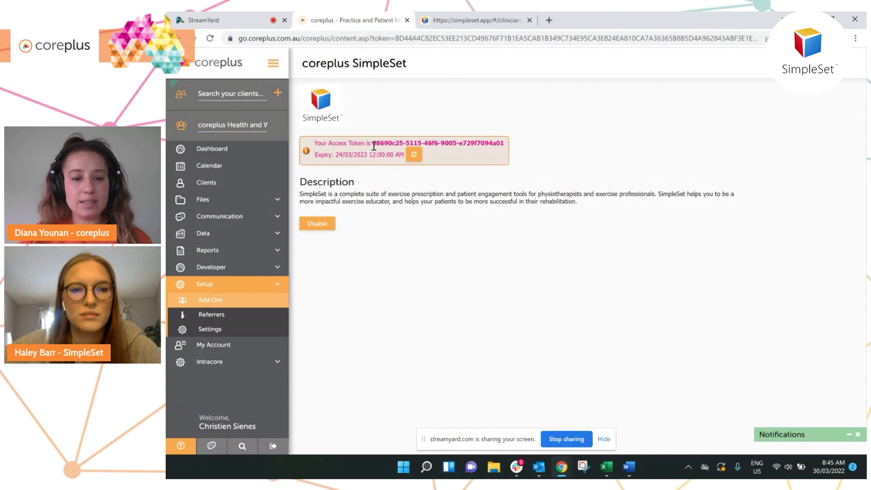
drag(373, 143, 511, 148)
key(ctrl+c)
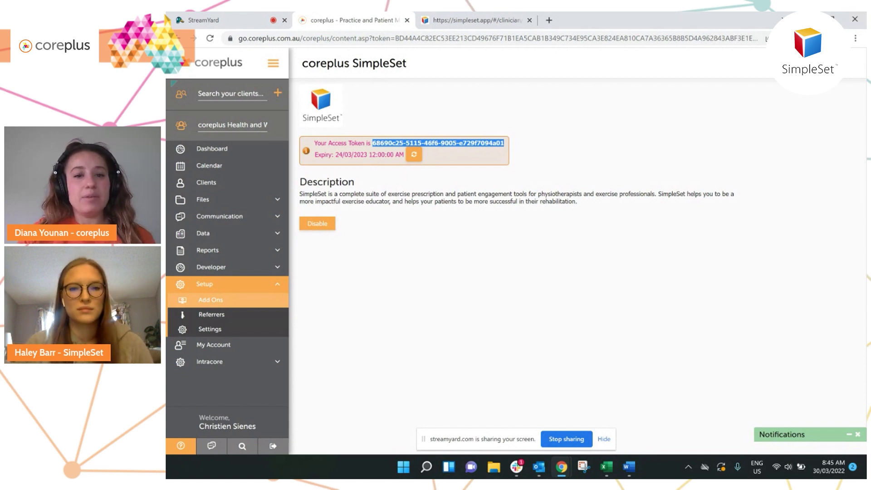
click(456, 25)
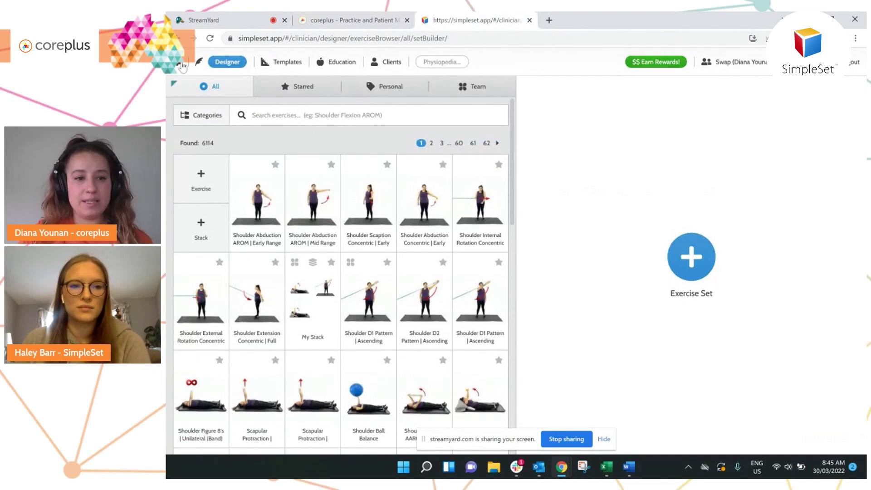
Choose Coreplus as the integration in SimpleSet's Integrations settings.
click(181, 66)
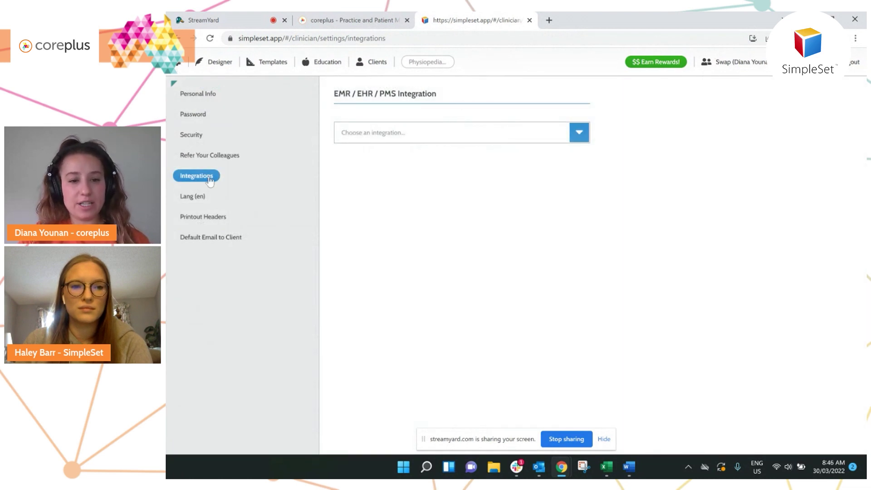
click(375, 135)
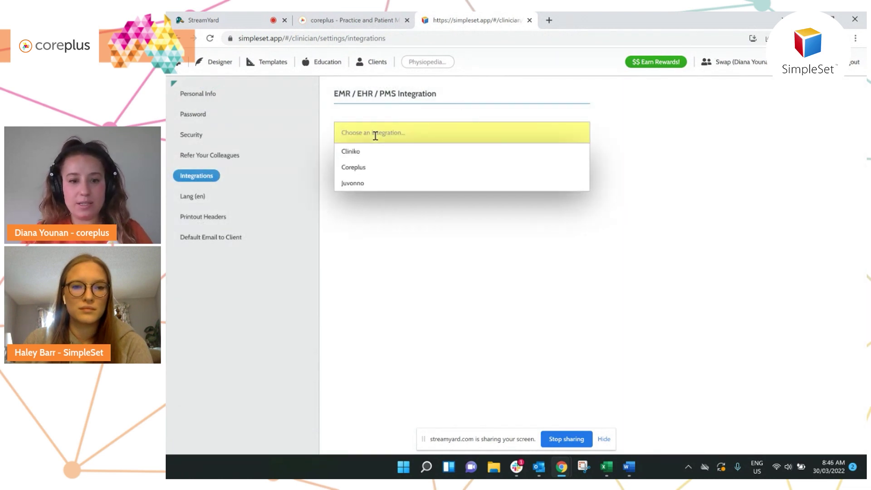
click(368, 167)
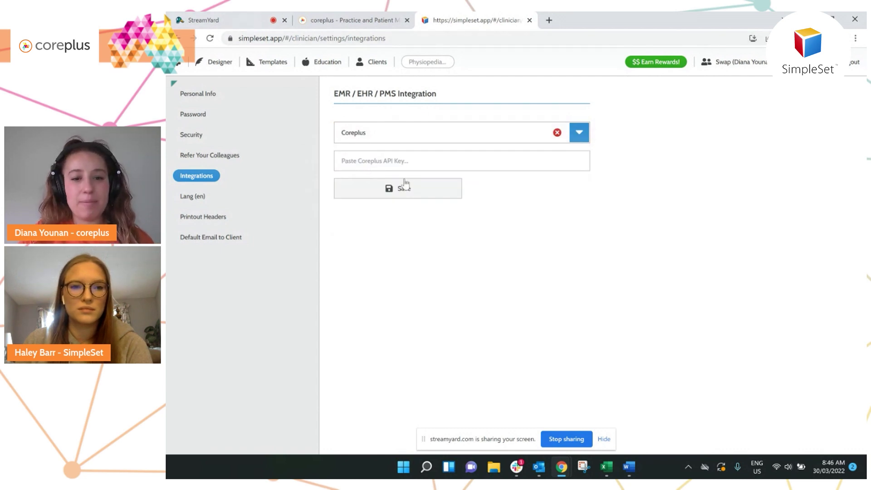
Copy the coreplus access token into the Coreplus API Key field and save it.
click(364, 21)
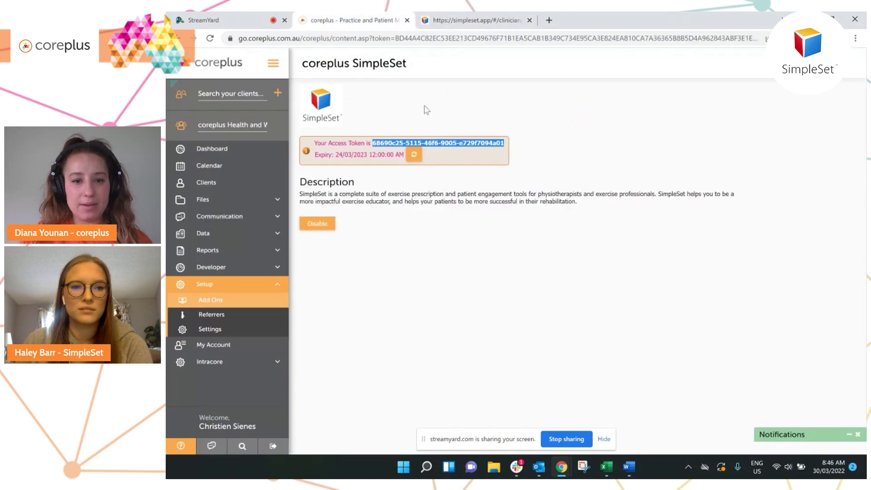
right_click(443, 143)
click(469, 153)
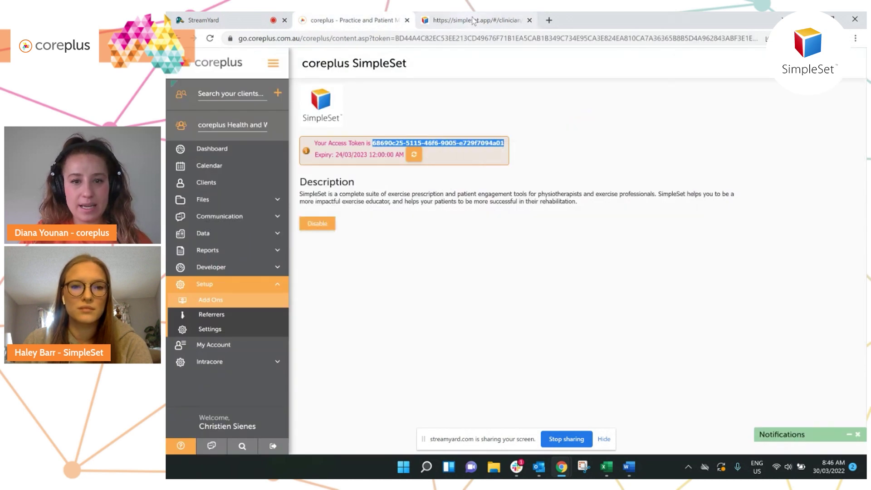
click(477, 20)
click(450, 158)
key(ctrl+v)
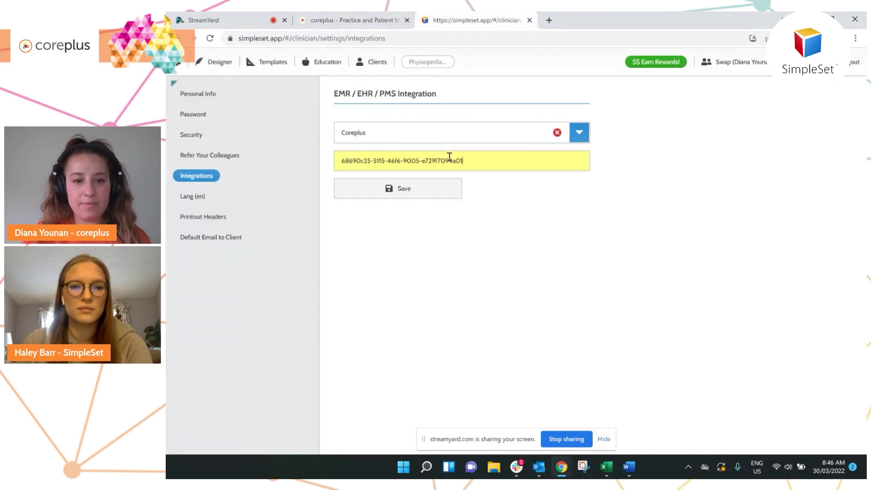
click(444, 191)
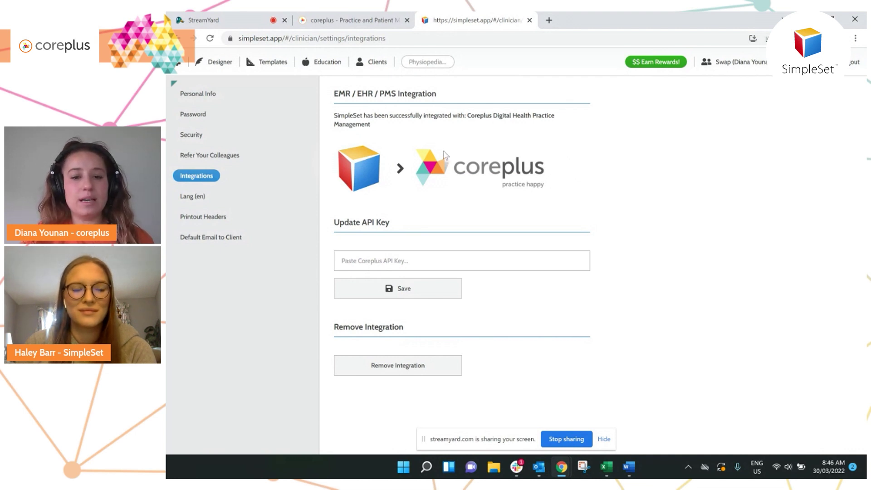
Check both tabs after the integration succeeds and land back in coreplus.
click(339, 25)
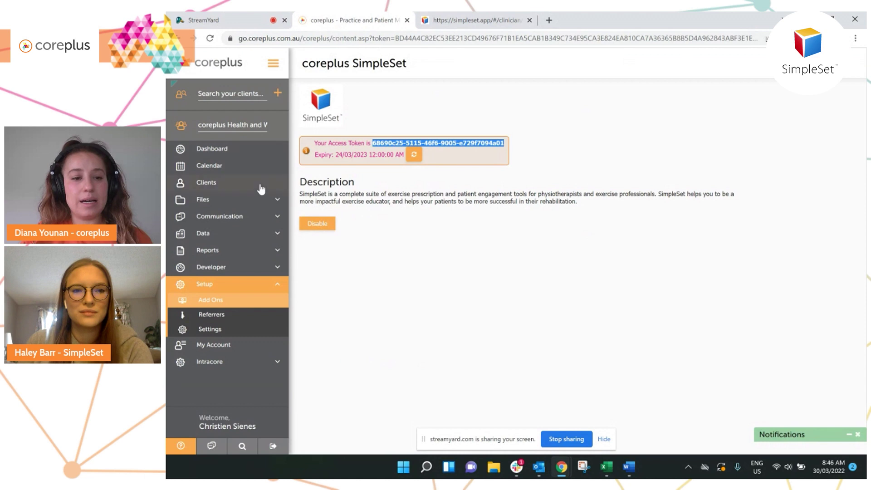
click(465, 24)
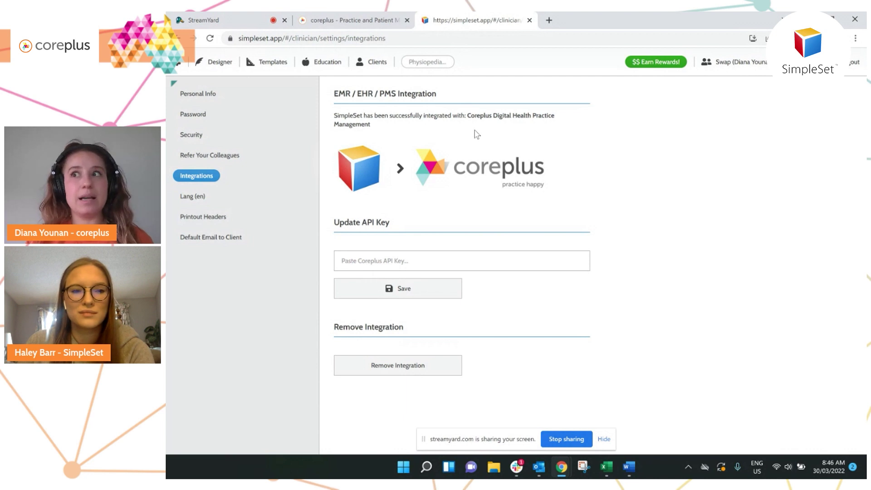
click(218, 62)
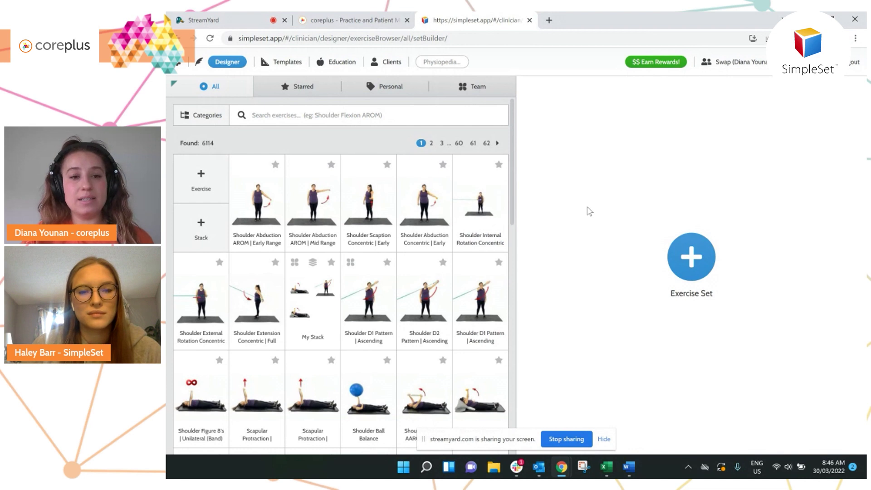
click(375, 28)
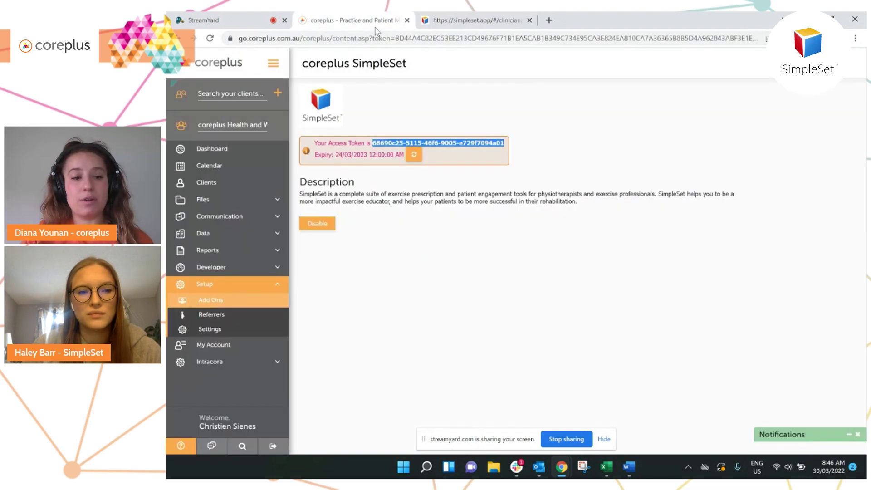
click(259, 95)
text(hannah)
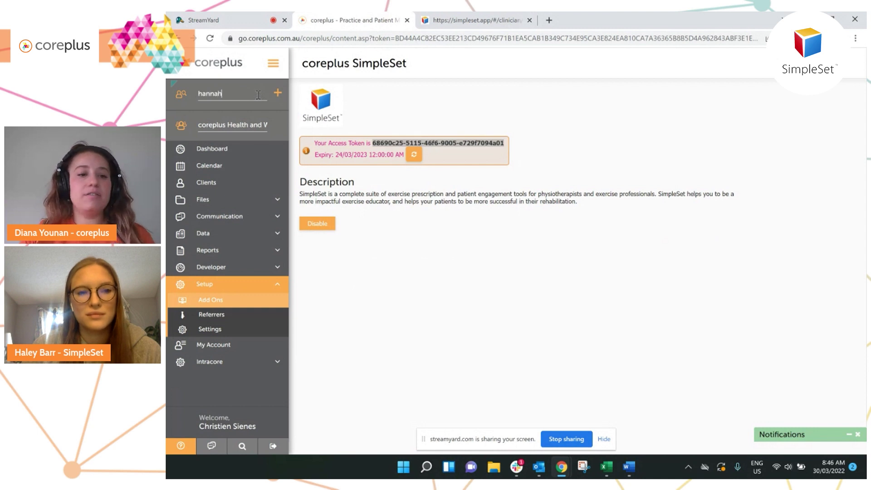
click(260, 108)
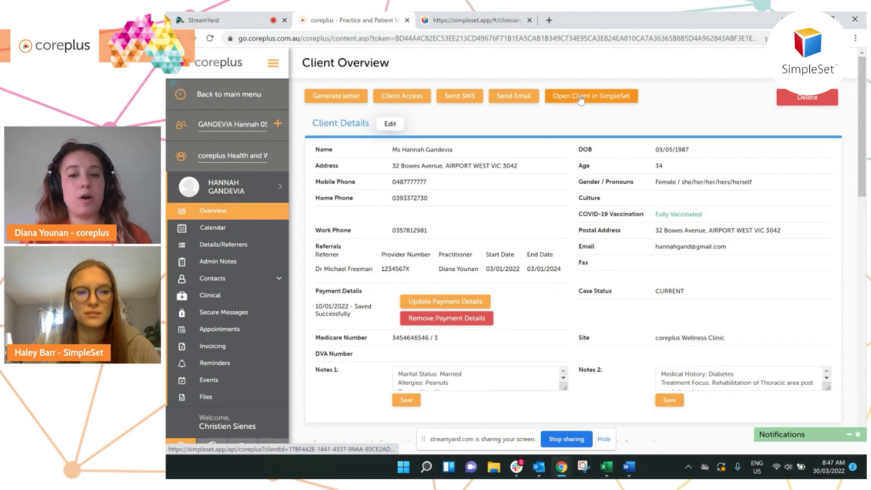
Launch Hannah in SimpleSet and add the shoulder abduction AROM exercises to a new set.
click(583, 103)
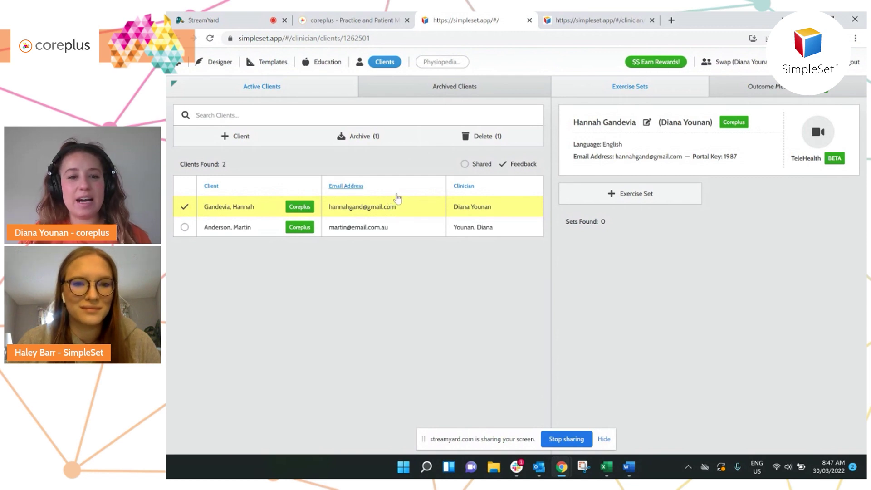
click(221, 61)
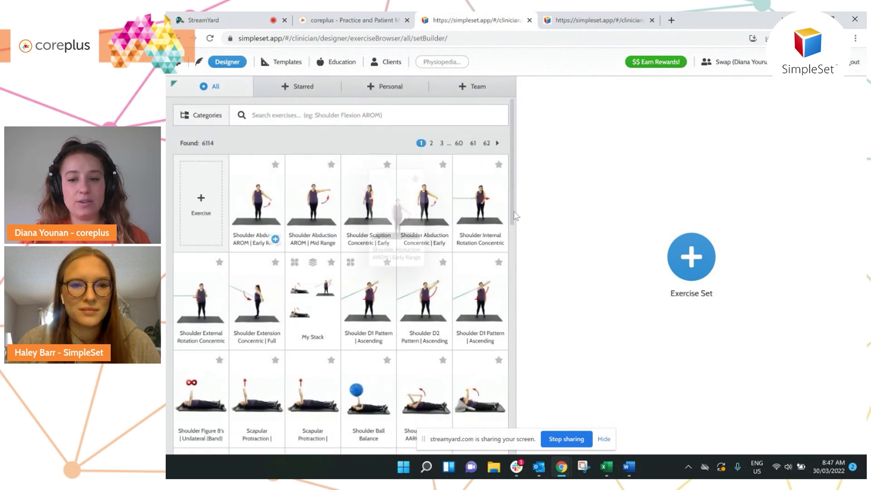
drag(313, 205, 722, 312)
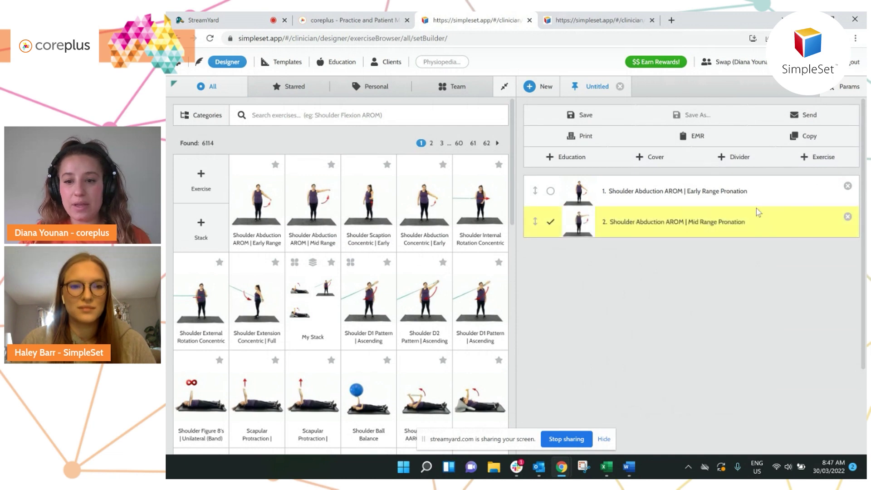
click(807, 120)
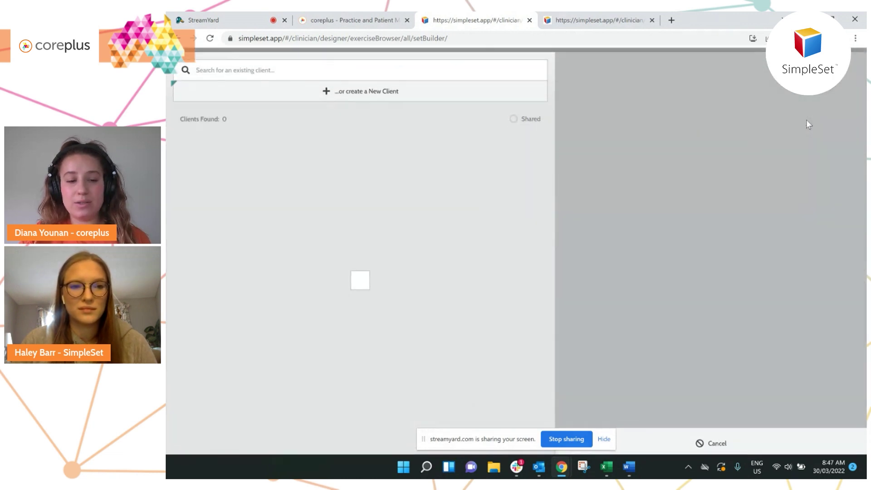
click(247, 158)
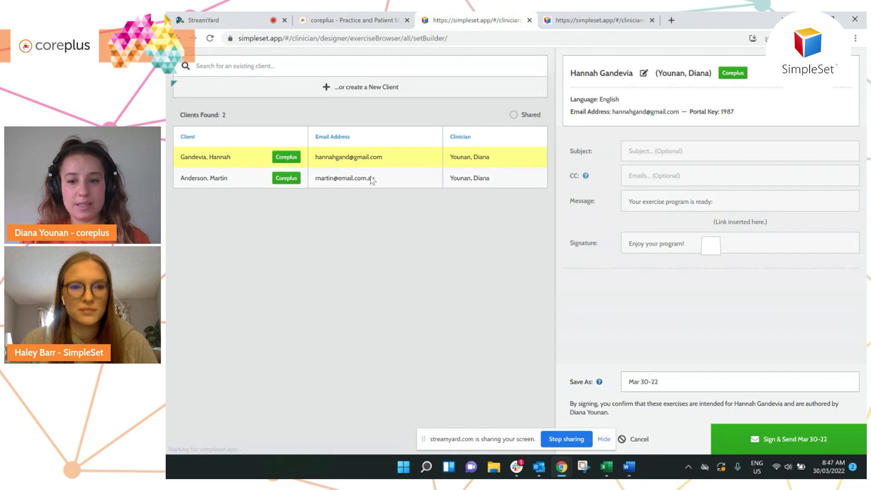
click(713, 146)
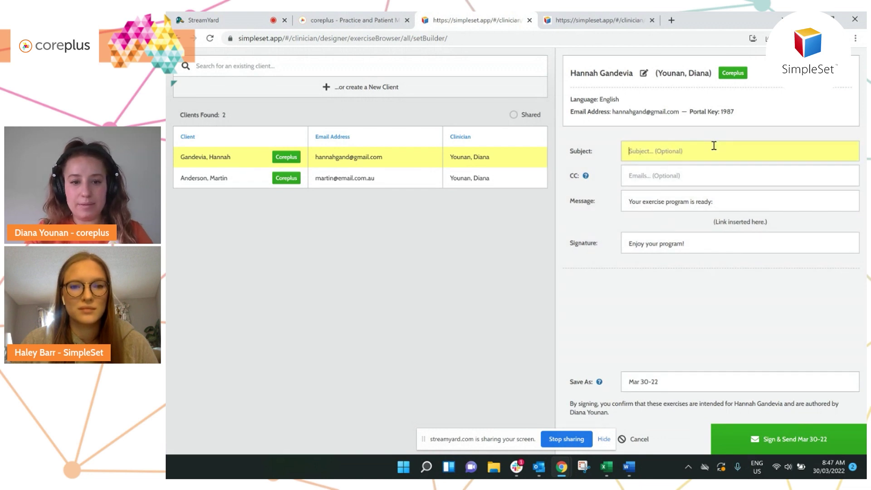
text(Exercise)
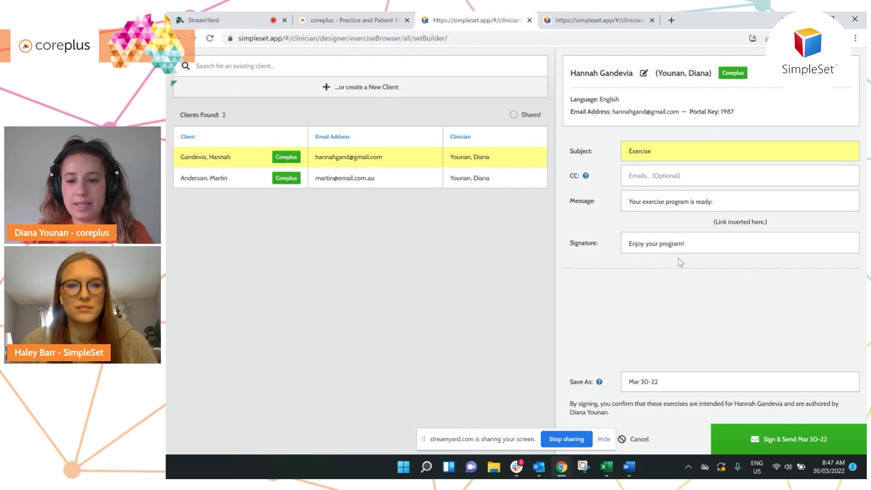
click(770, 444)
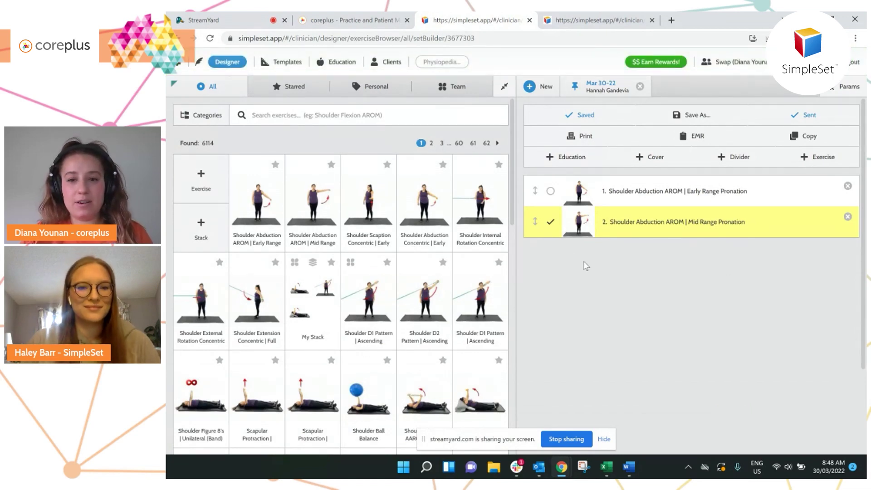
click(349, 26)
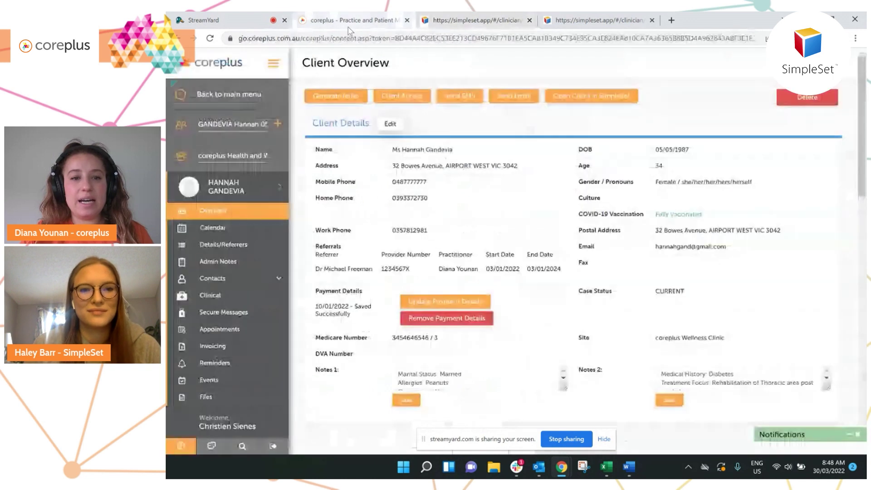
View the SimpleSet folder in Hannah's Files holding the sent exercises PDF dated 30/03/2022.
click(210, 402)
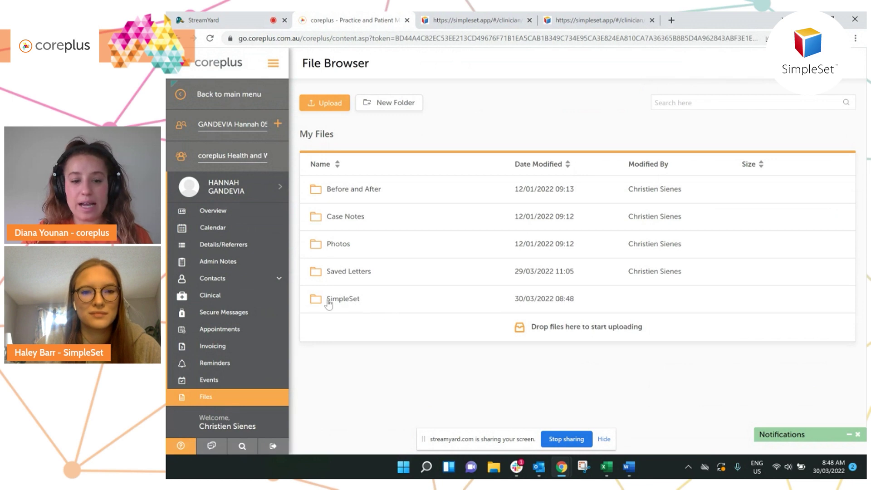
click(380, 307)
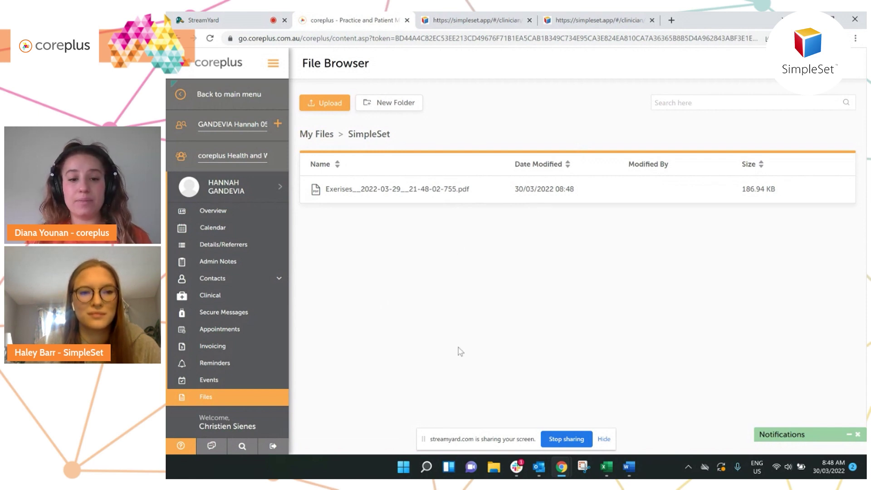
click(469, 22)
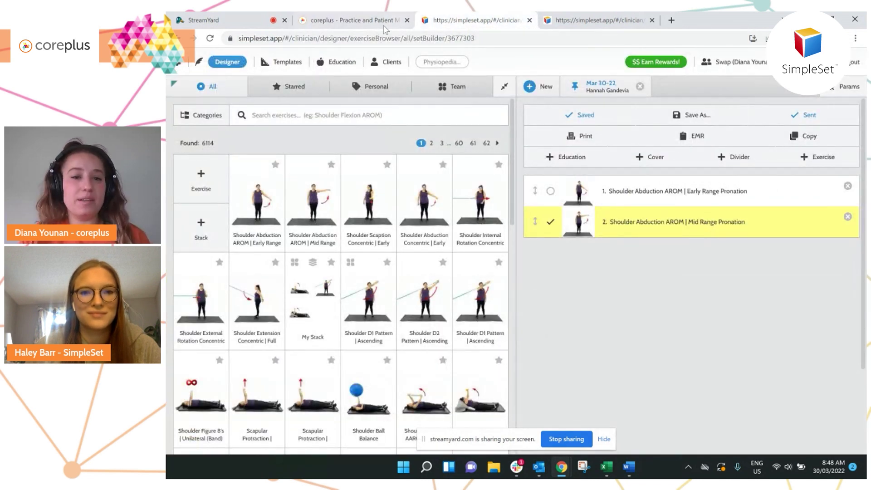
click(354, 20)
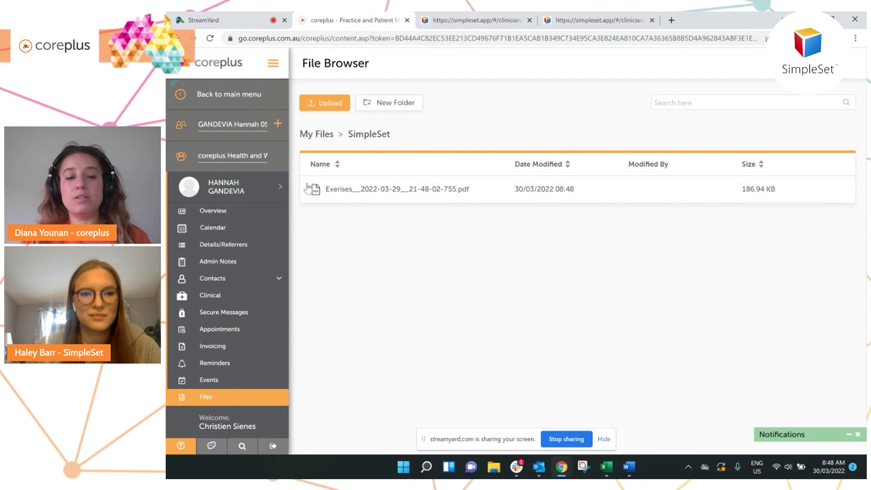